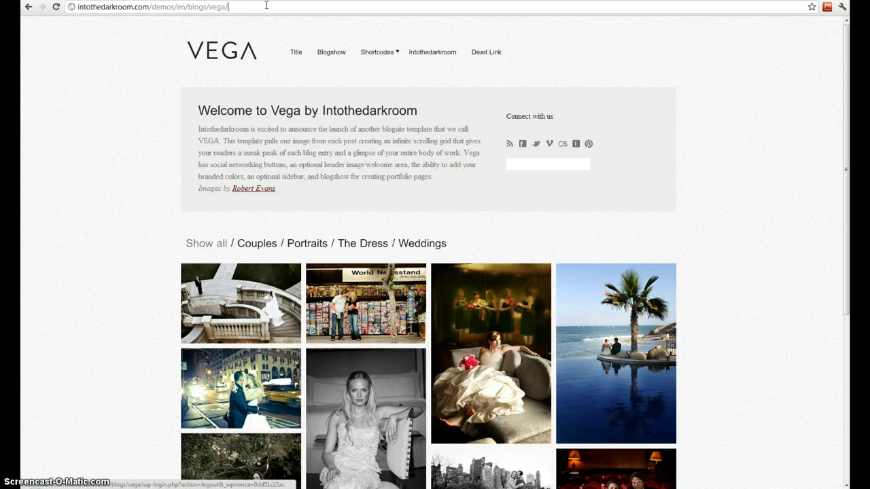
# Append wp-admin to the Vega blog's address to reach the WordPress login page.
pyautogui.click(267, 5)
pyautogui.write('wp-admin')
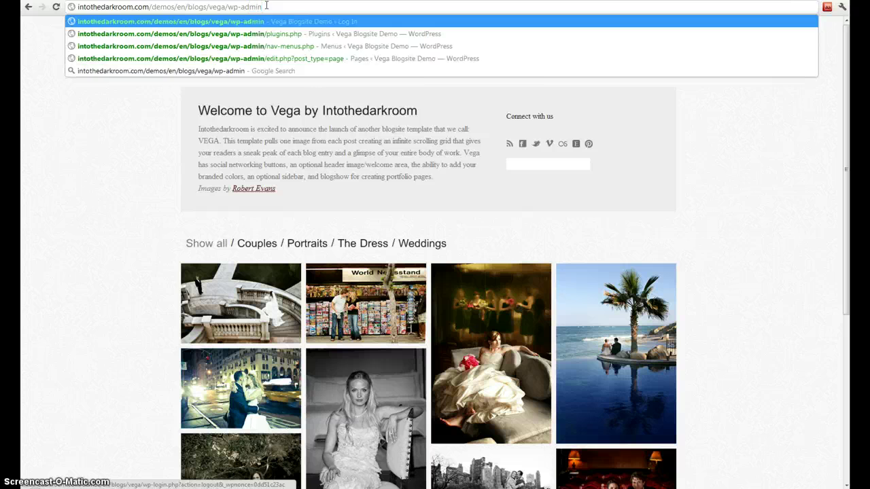
pyautogui.press('Return')
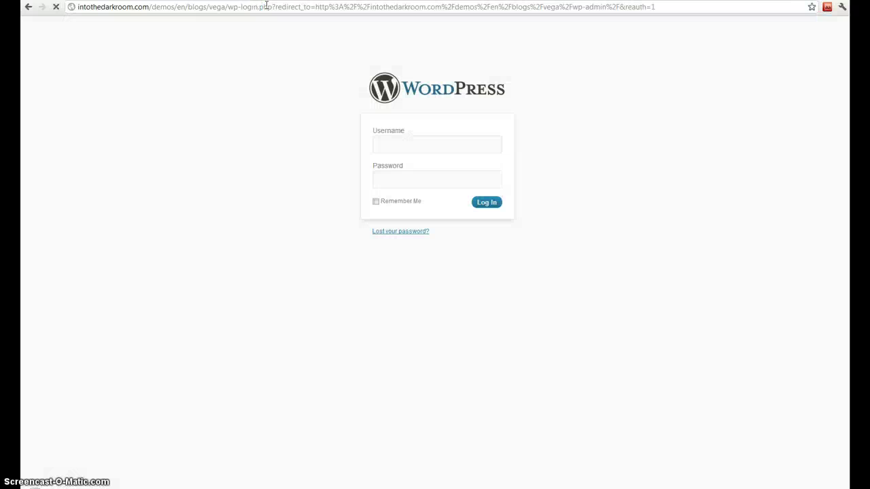
# Log in with the administrator username and password to reach the Dashboard.
pyautogui.write('admin')
pyautogui.press('Tab')
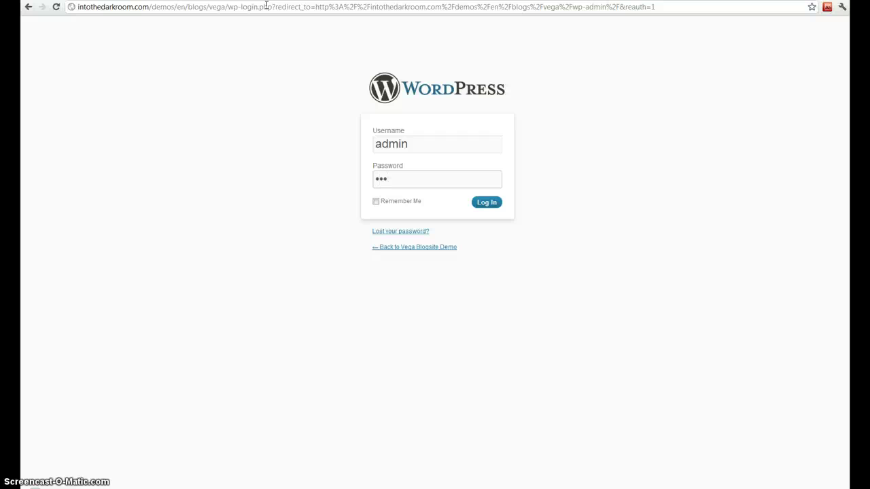
pyautogui.press('Return')
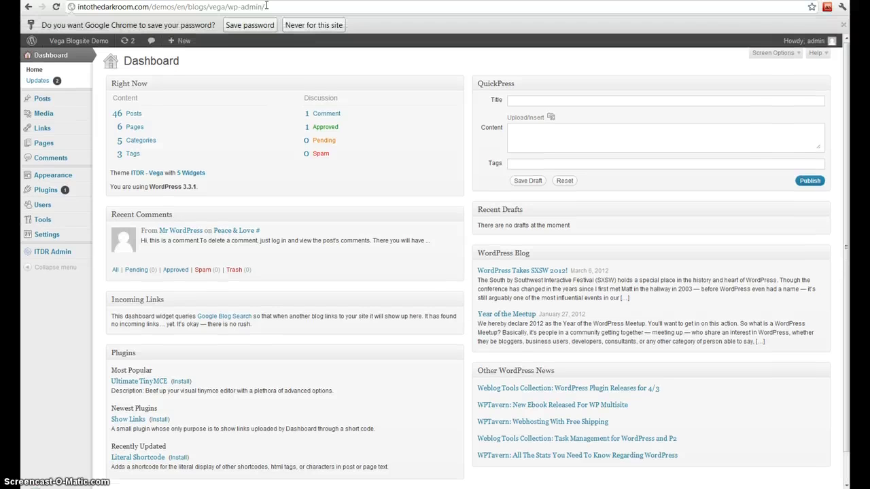
pyautogui.click(843, 24)
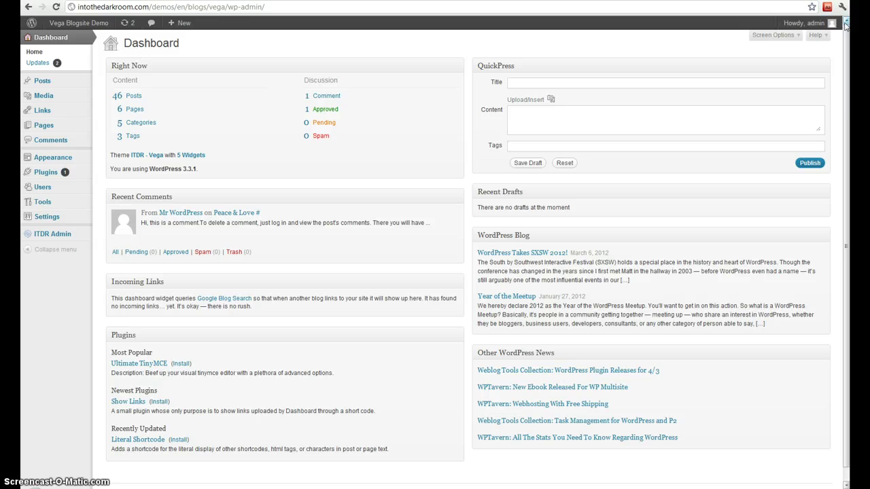
pyautogui.click(188, 167)
pyautogui.click(201, 170)
pyautogui.moveTo(47, 80)
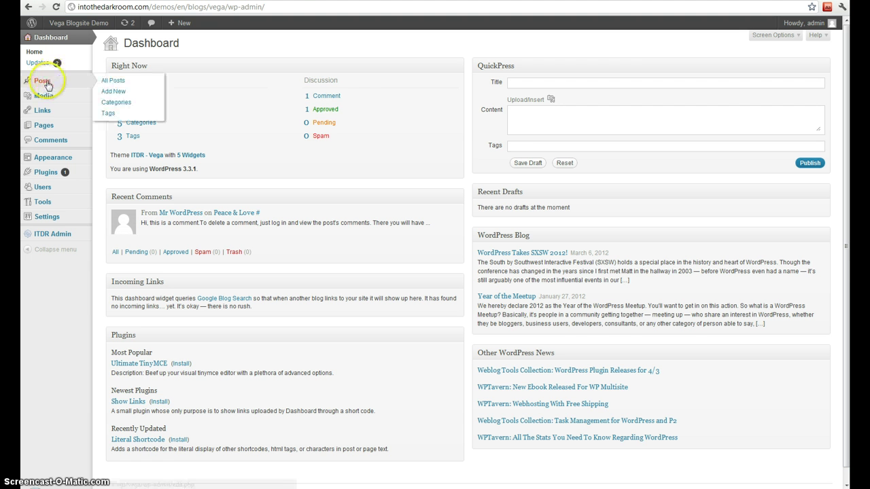
# Draft a new post titled 'This is my title' with body 'This is my content.' and open the media uploader.
pyautogui.click(110, 94)
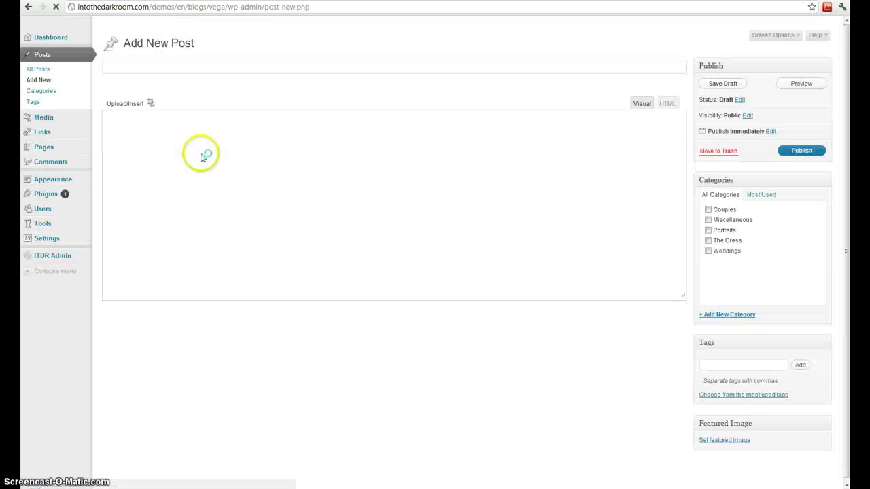
pyautogui.click(138, 64)
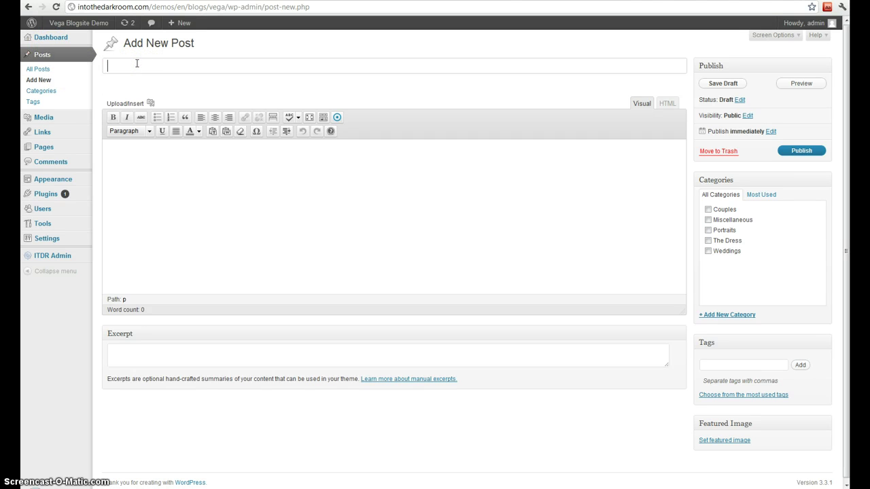
pyautogui.write('This is my title')
pyautogui.click(142, 190)
pyautogui.write('T')
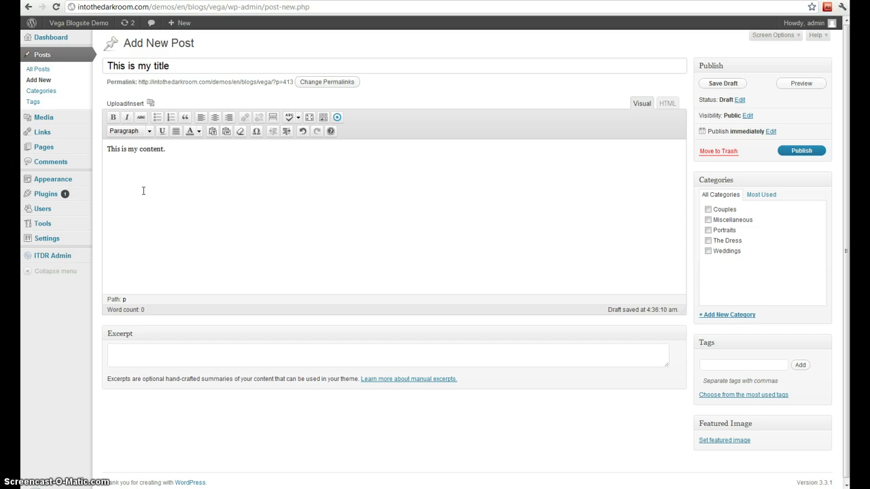
pyautogui.click(150, 103)
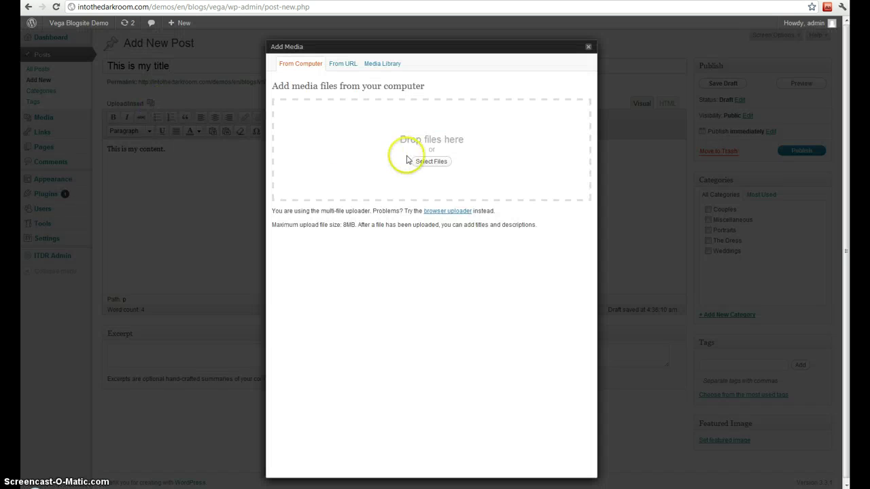
# Upload sample.jpg and insert it into the post body at full size (645 × 464).
pyautogui.click(431, 162)
pyautogui.click(486, 197)
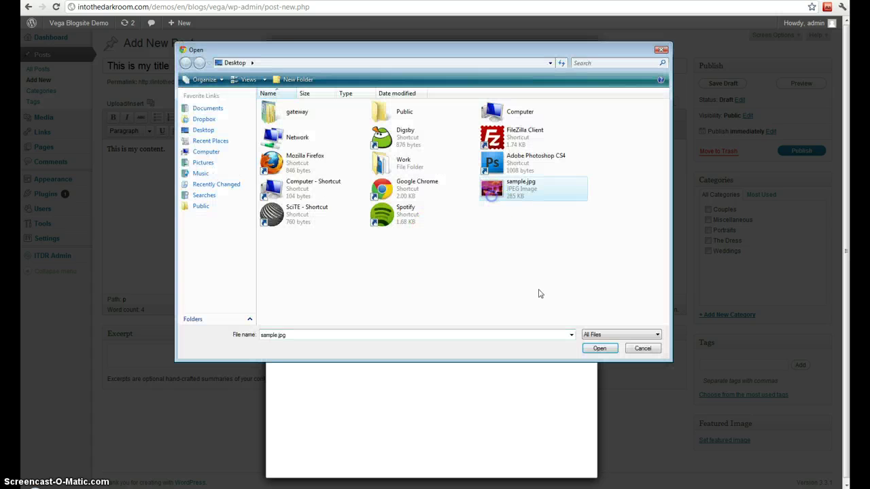
pyautogui.click(602, 347)
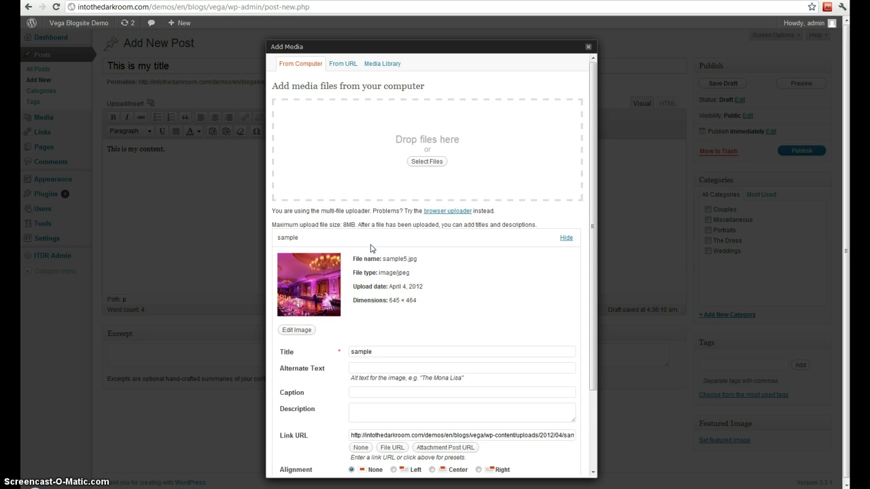
pyautogui.moveTo(596, 194); pyautogui.dragTo(602, 280)
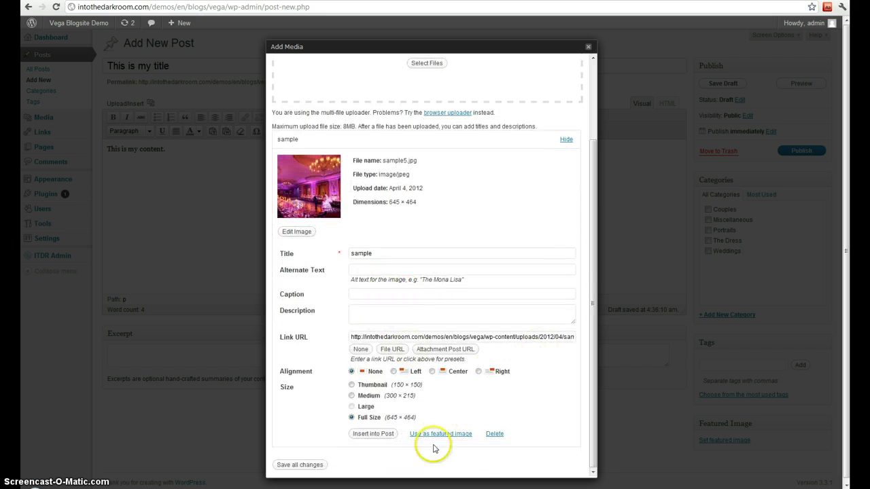
pyautogui.click(383, 433)
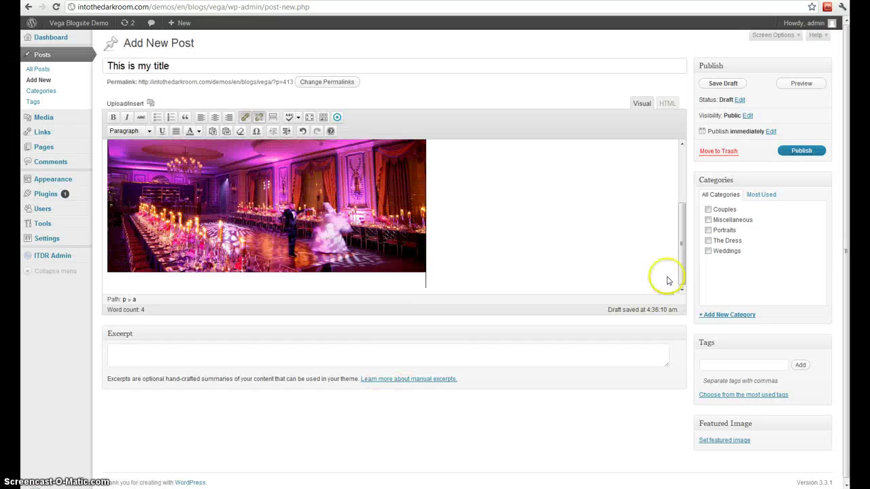
# Make the line 'This is my content.' bold, underlined and centre-aligned.
pyautogui.moveTo(678, 257); pyautogui.dragTo(679, 167)
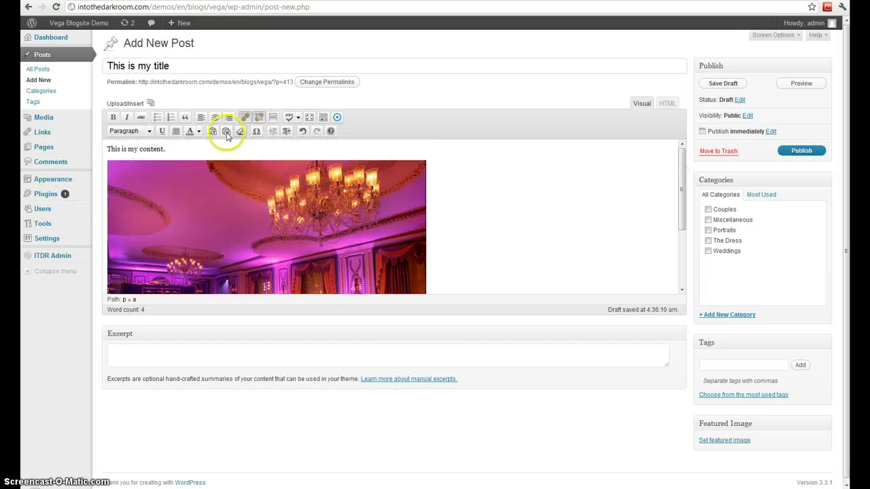
pyautogui.click(157, 149)
pyautogui.moveTo(157, 149); pyautogui.dragTo(105, 149)
pyautogui.click(113, 117)
pyautogui.click(181, 148)
pyautogui.moveTo(183, 149); pyautogui.dragTo(107, 148)
pyautogui.click(162, 131)
pyautogui.click(191, 149)
pyautogui.moveTo(179, 149); pyautogui.dragTo(106, 151)
pyautogui.click(215, 117)
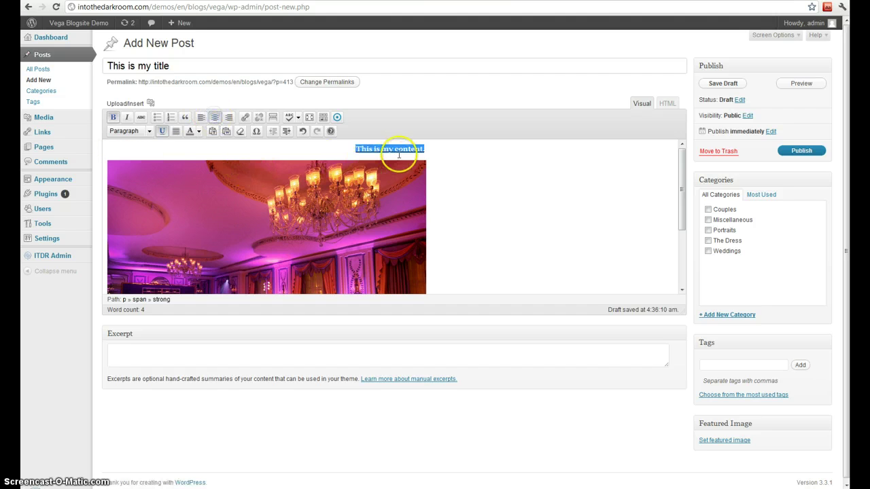
pyautogui.click(435, 151)
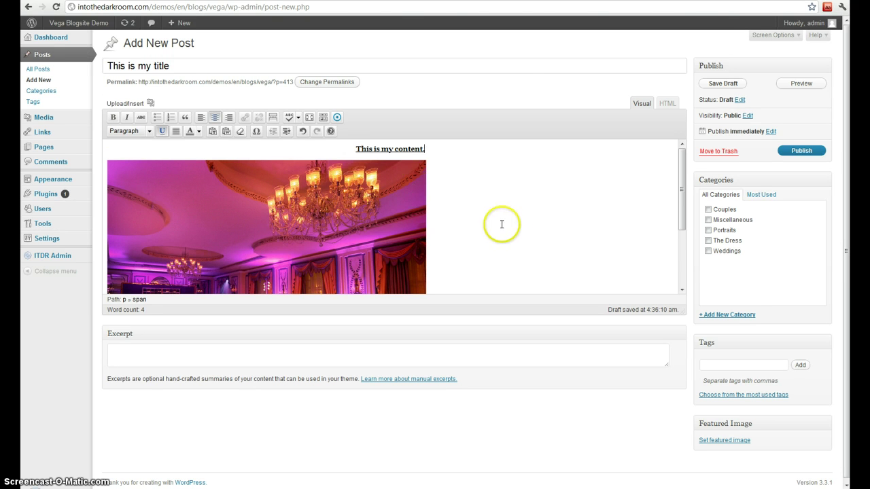
# File the post under Weddings, Portraits and new 'A new category', and tag it tags, taggy, tagged.
pyautogui.click(708, 250)
pyautogui.click(707, 230)
pyautogui.click(726, 314)
pyautogui.click(726, 329)
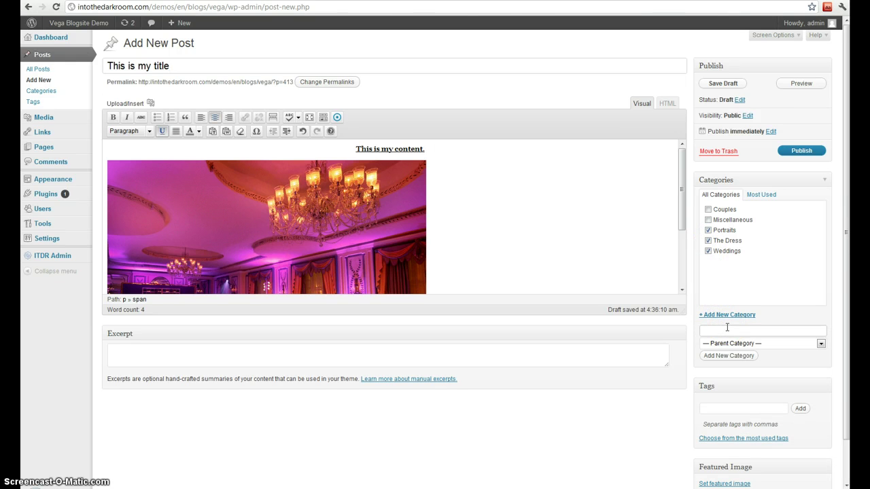
pyautogui.write('A new category')
pyautogui.click(724, 355)
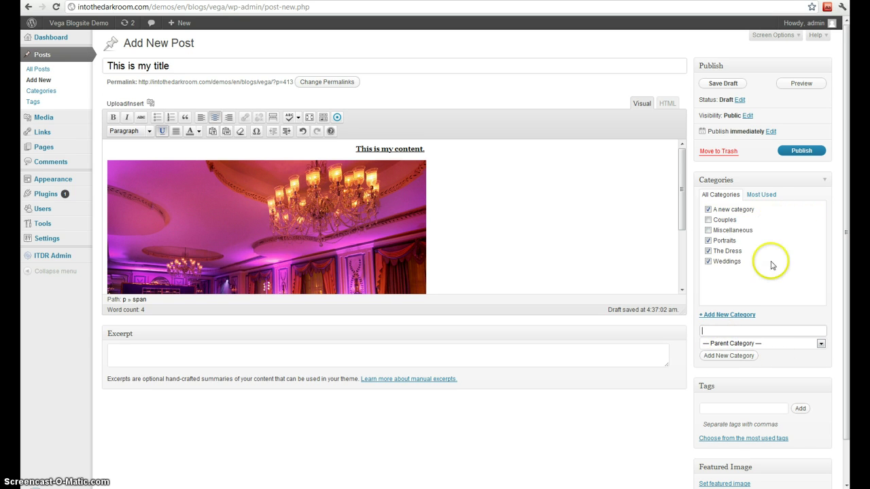
pyautogui.click(730, 408)
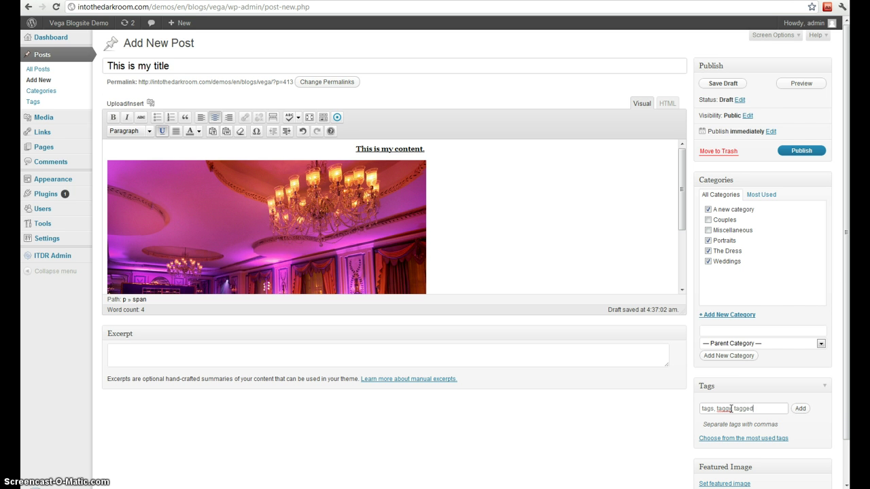
pyautogui.click(801, 408)
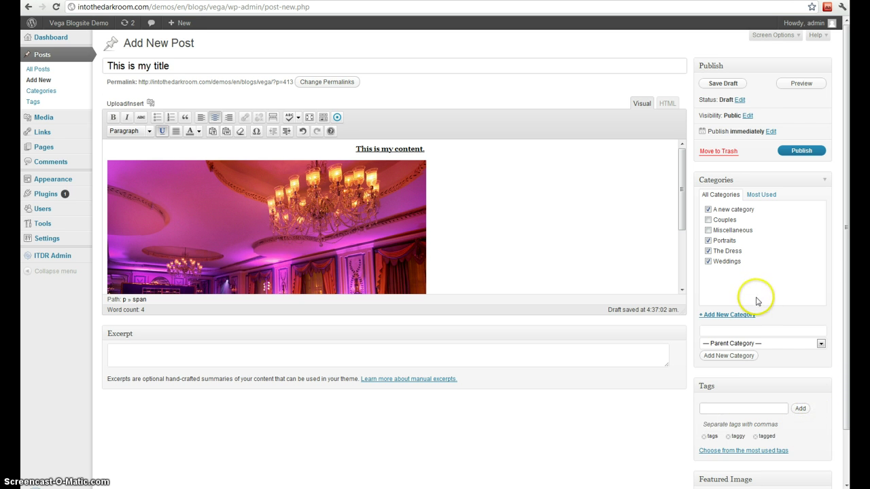
# Publish 'This is my title', view it live, and return to its Edit Post screen.
pyautogui.click(525, 360)
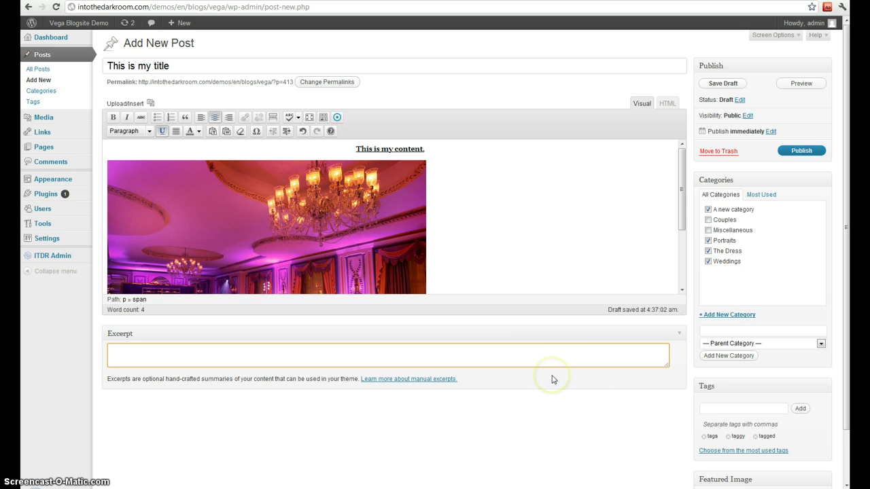
pyautogui.scroll(-2, 552, 379)
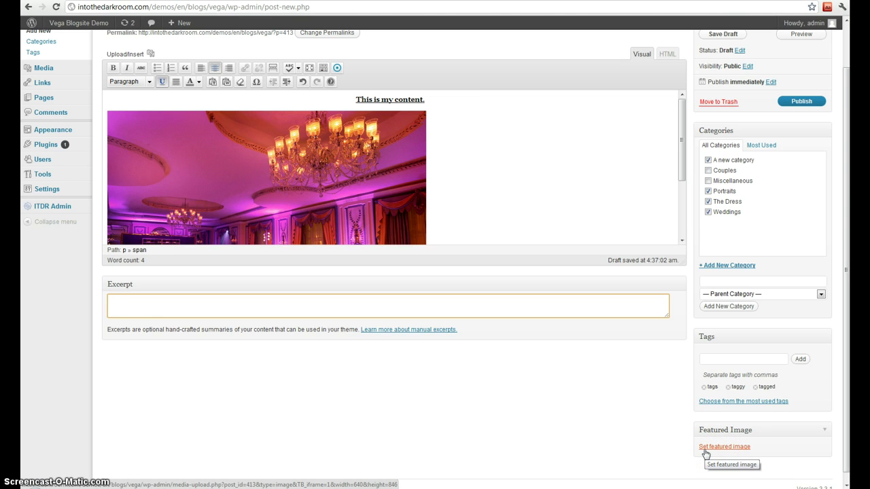
pyautogui.click(633, 437)
pyautogui.scroll(2, 693, 356)
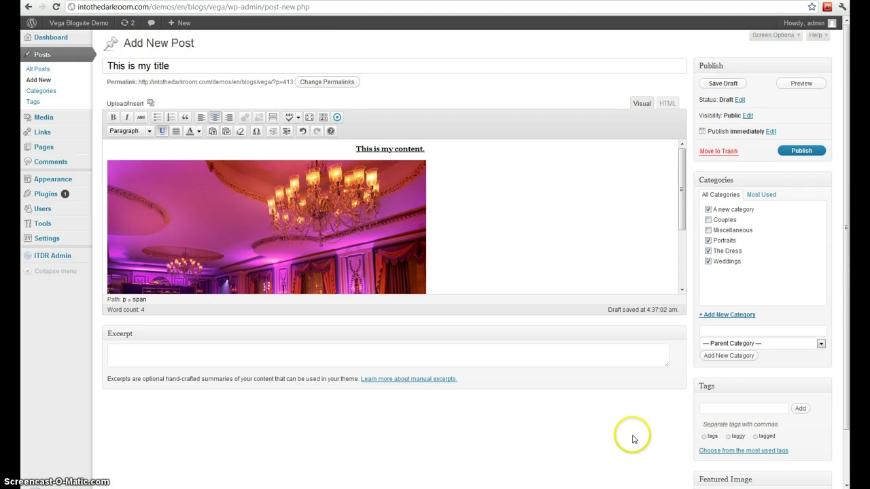
pyautogui.click(801, 148)
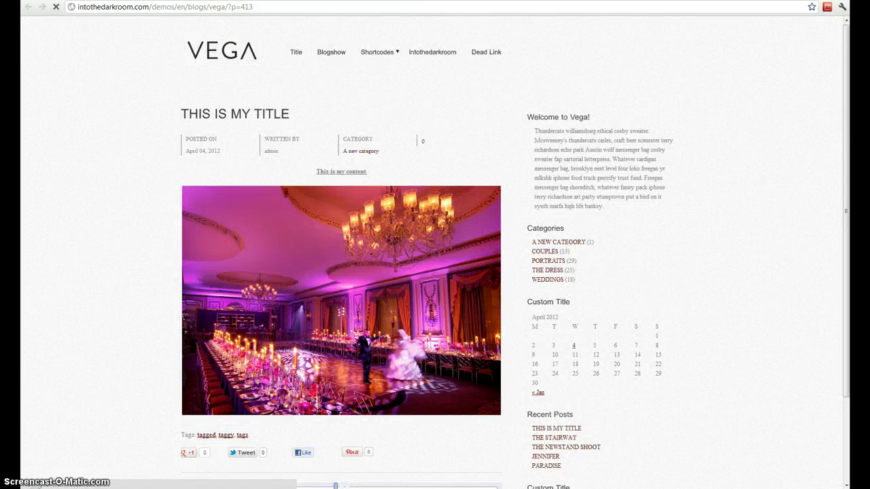
pyautogui.hotkey('ctrl', 'w')
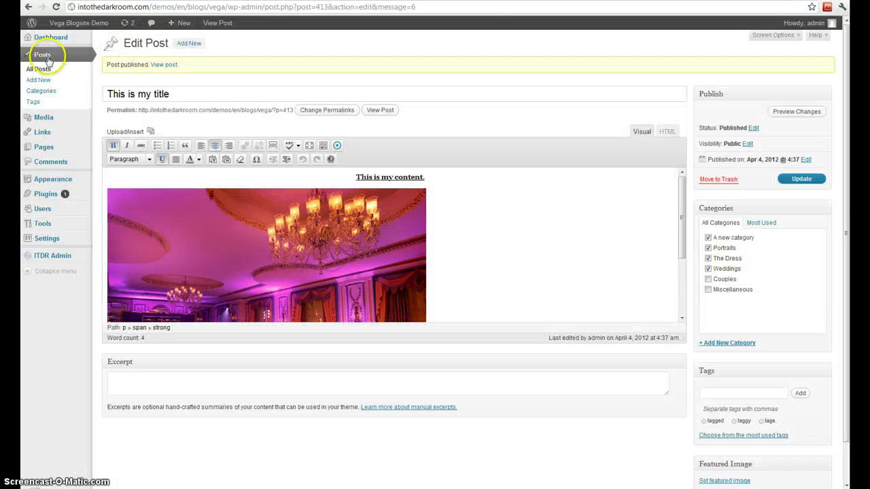
# Move 'This is my title' to the trash and list the 7 trashed posts.
pyautogui.click(43, 57)
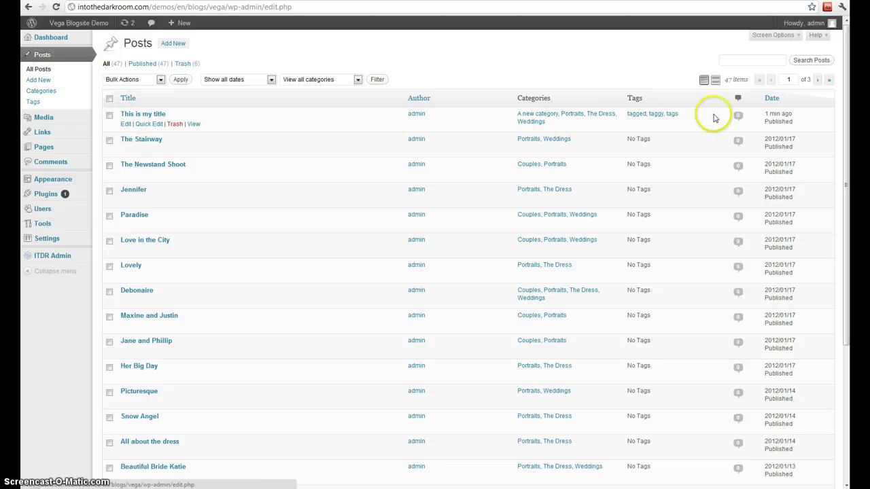
pyautogui.click(174, 127)
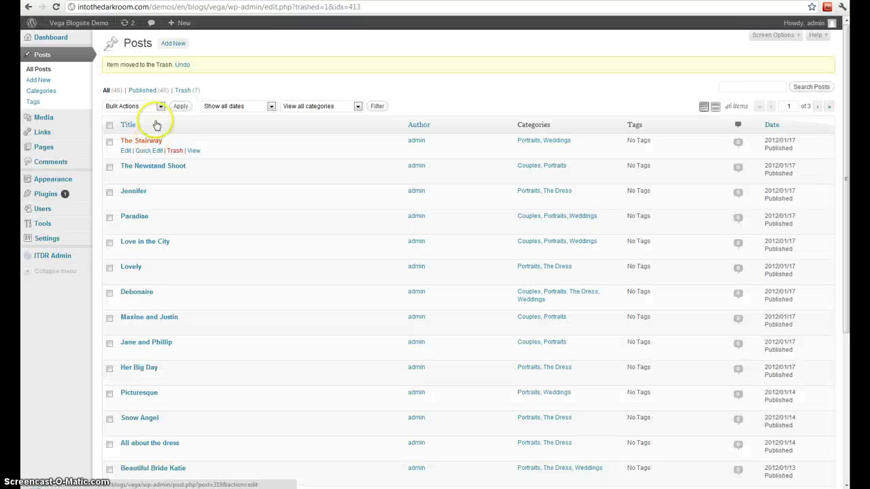
pyautogui.click(181, 91)
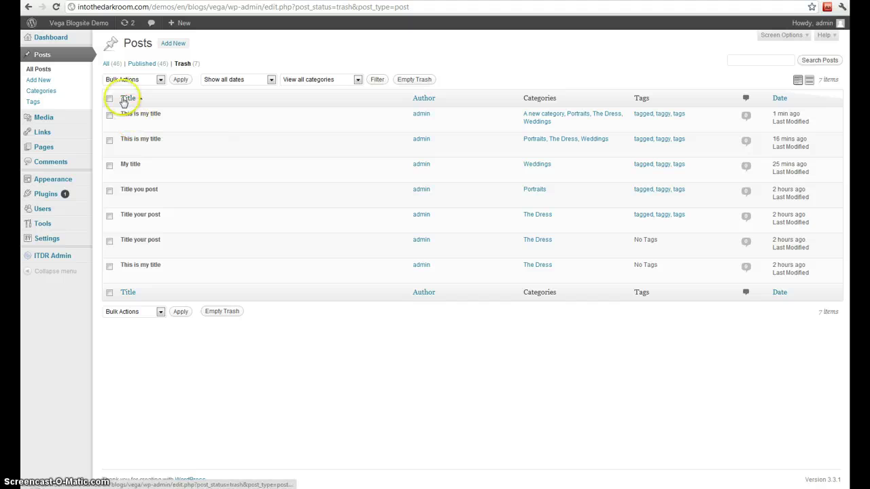
# View the Categories list, then the Tags list showing tagged, taggy and tags.
pyautogui.click(50, 91)
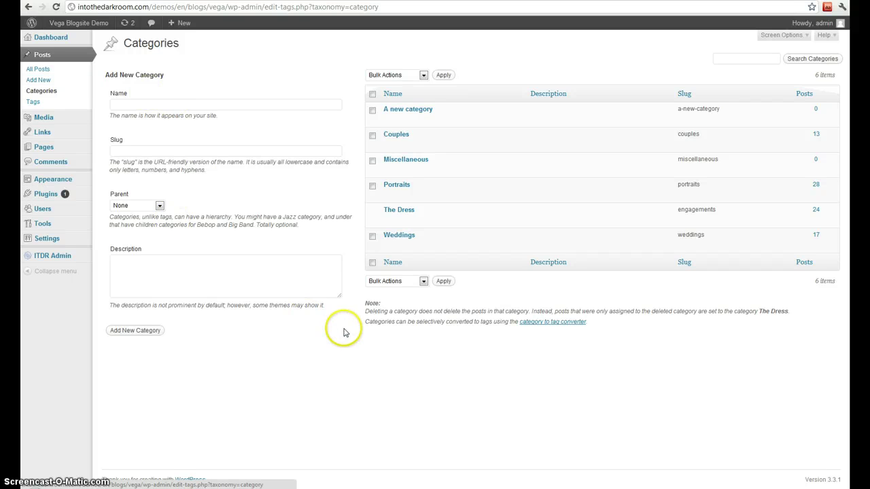
pyautogui.click(40, 106)
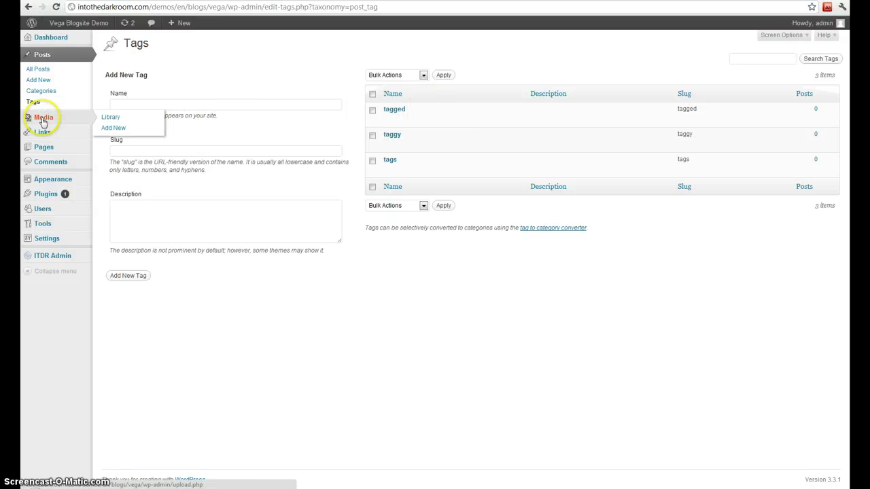
# Browse the Media Library, then open the Upload New Media page.
pyautogui.click(43, 119)
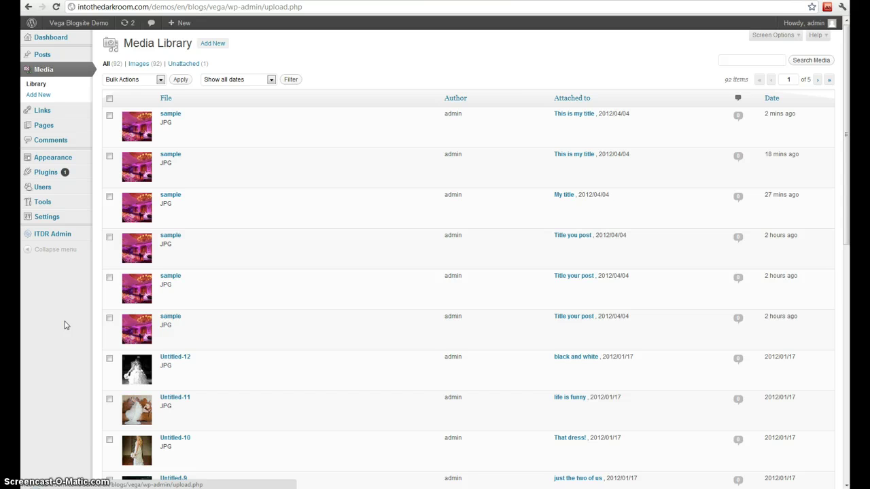
pyautogui.click(203, 43)
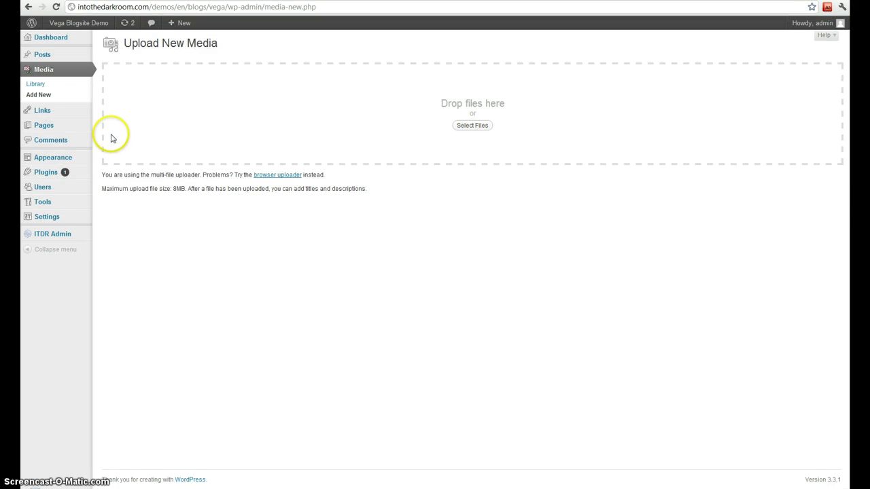
# Open the Links page listing the seven Blogroll links.
pyautogui.click(43, 111)
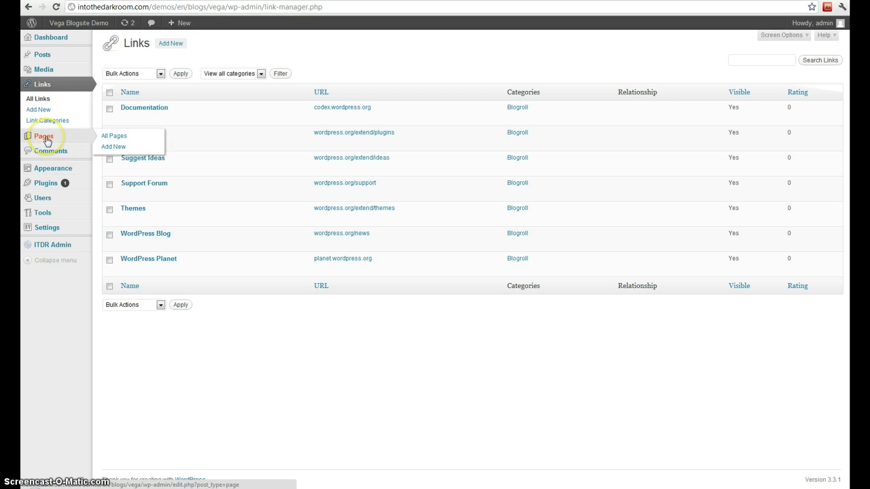
# Start a new page titled 'This is my title' with body text 'This is my content'.
pyautogui.click(45, 139)
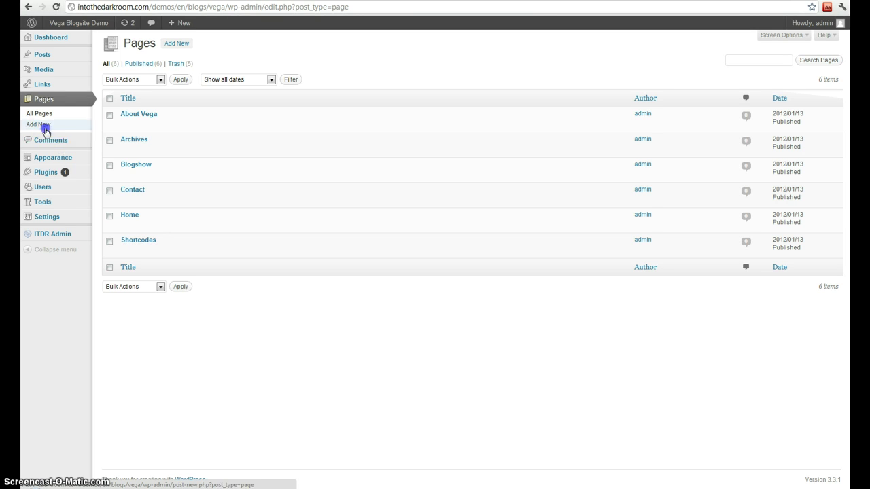
pyautogui.click(42, 127)
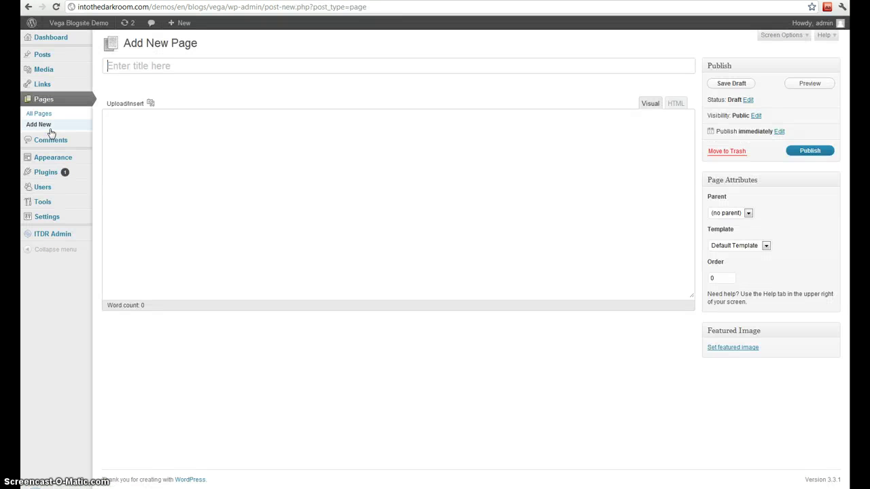
pyautogui.click(219, 68)
pyautogui.write('This is my title')
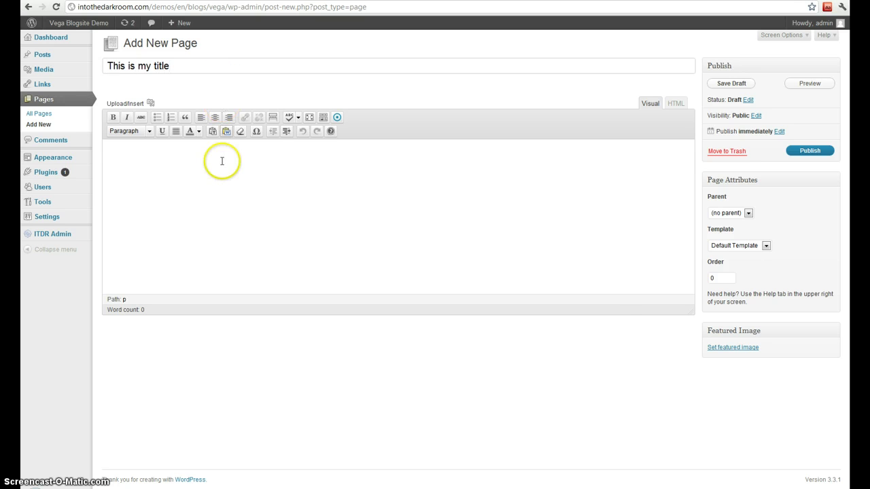
pyautogui.click(219, 170)
pyautogui.write('This is my content.')
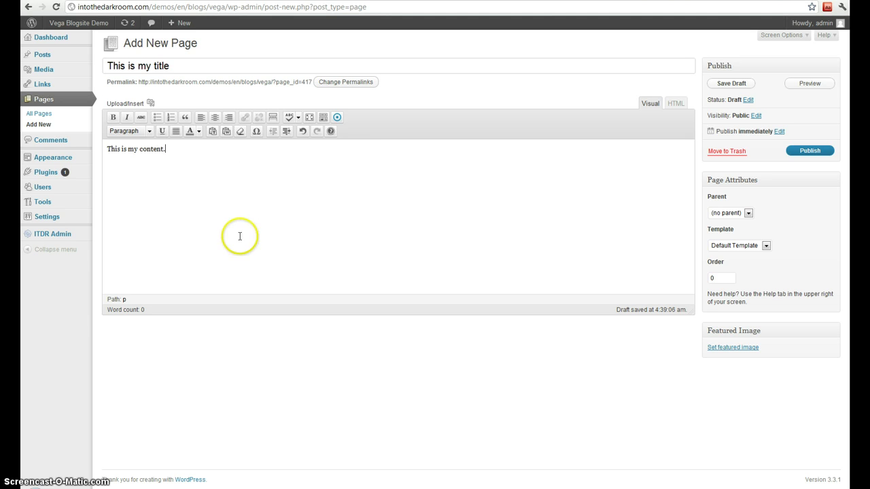
# Keep the default page template and publish the page.
pyautogui.click(754, 248)
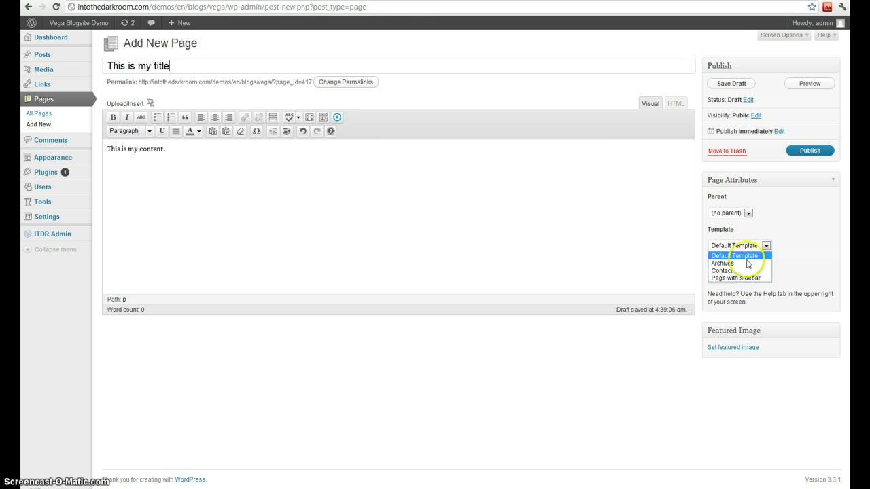
pyautogui.click(788, 233)
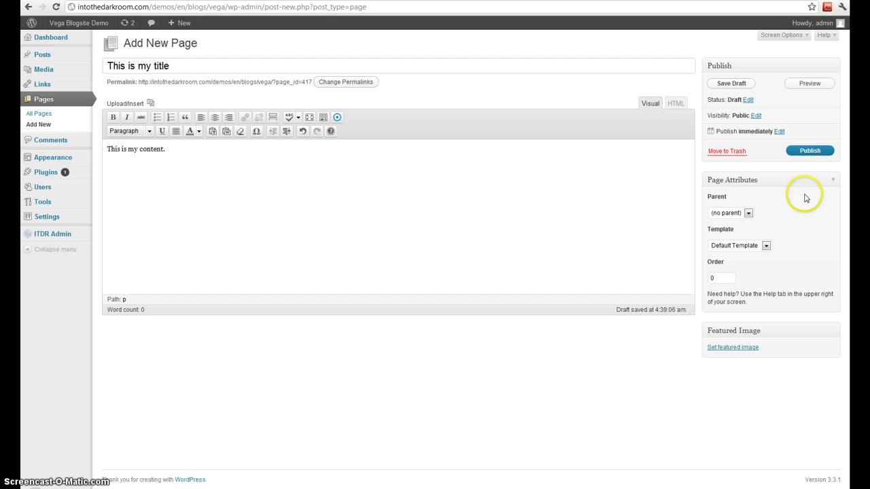
pyautogui.click(809, 151)
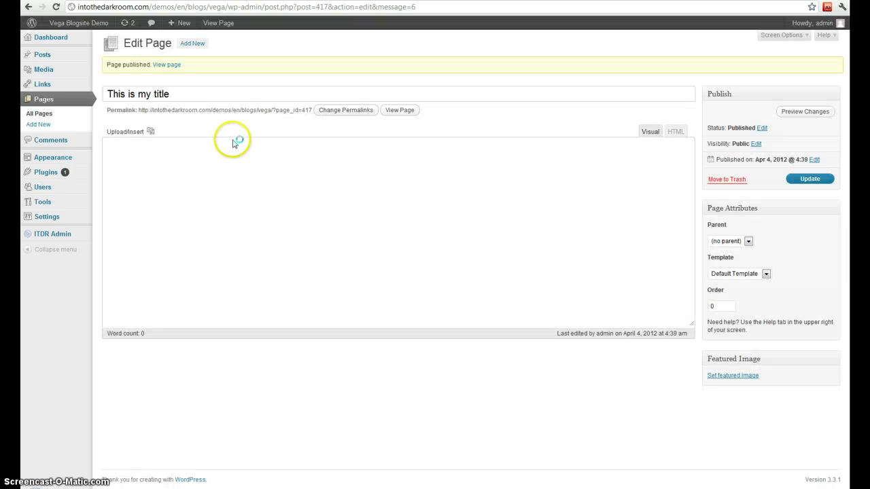
# View the published page on the site, then trash 'This is my title' from Pages.
pyautogui.click(398, 110)
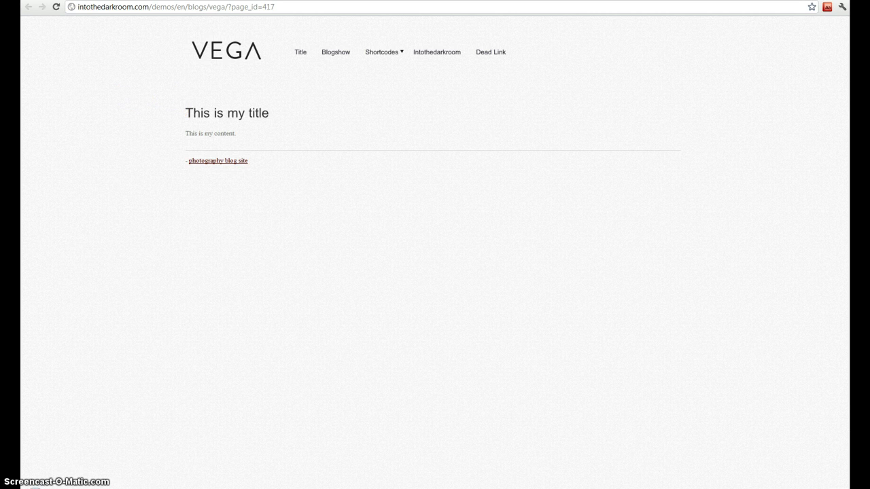
pyautogui.hotkey('alt', 'Left')
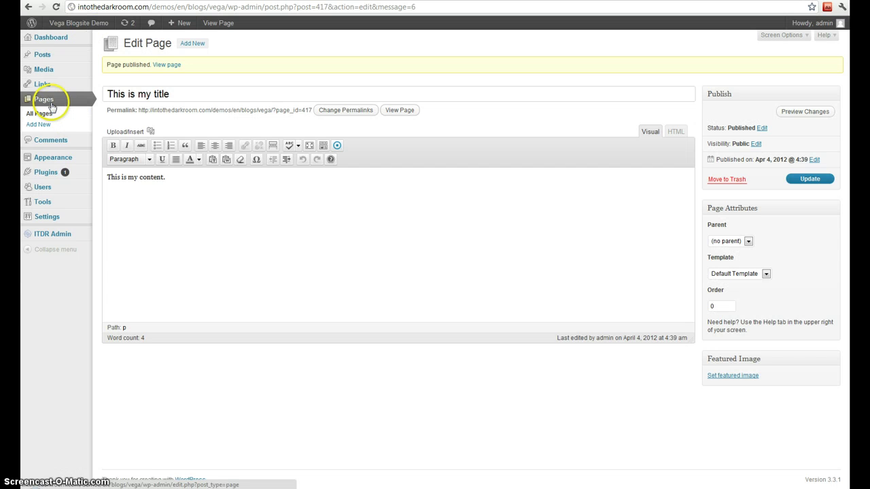
pyautogui.click(52, 106)
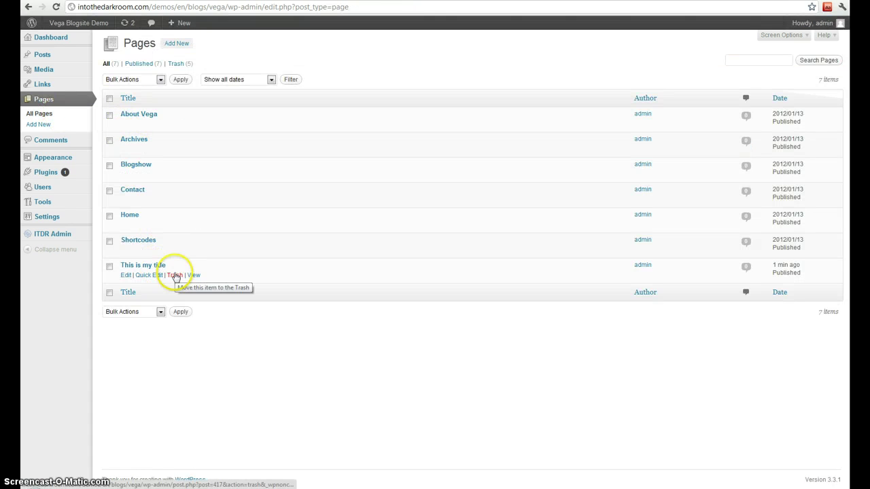
pyautogui.click(174, 275)
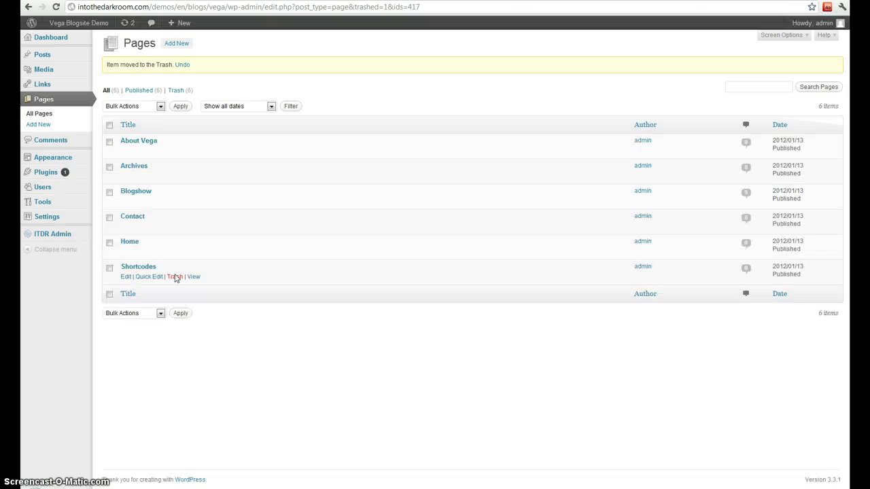
# Unapprove, then re-approve the sample comment on 'Peace & Love' in Comments.
pyautogui.click(62, 140)
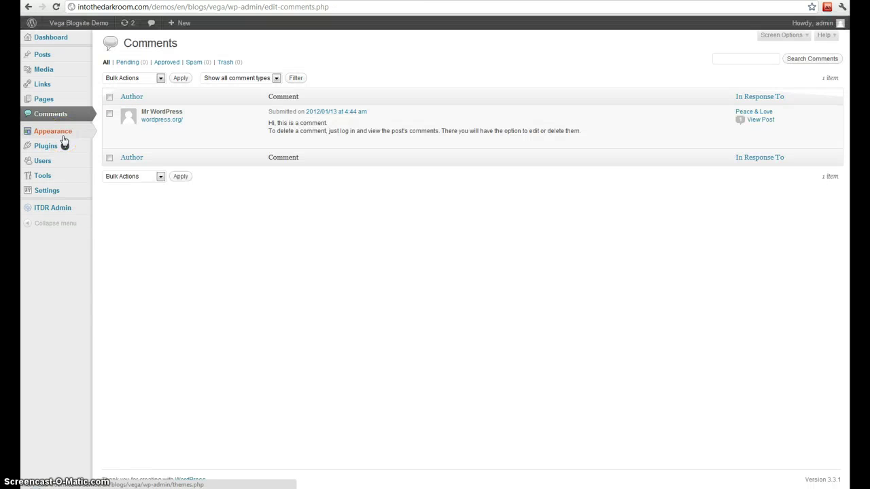
pyautogui.click(68, 114)
pyautogui.moveTo(201, 136)
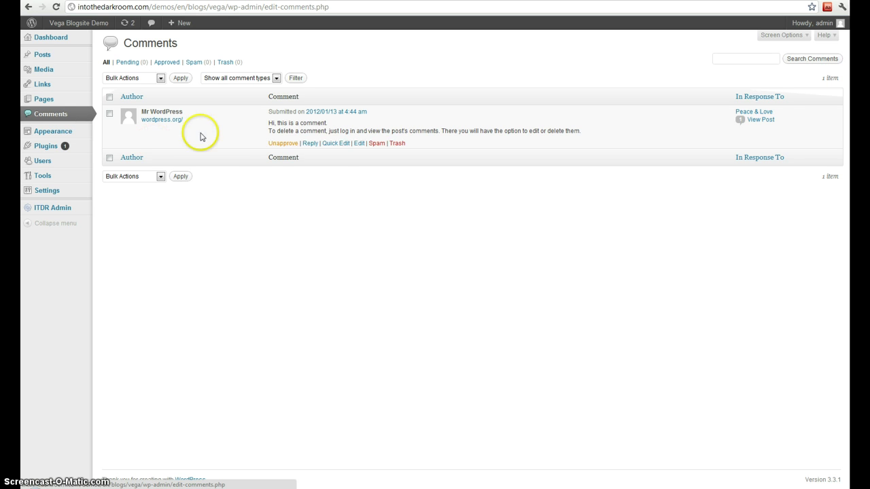
pyautogui.click(279, 144)
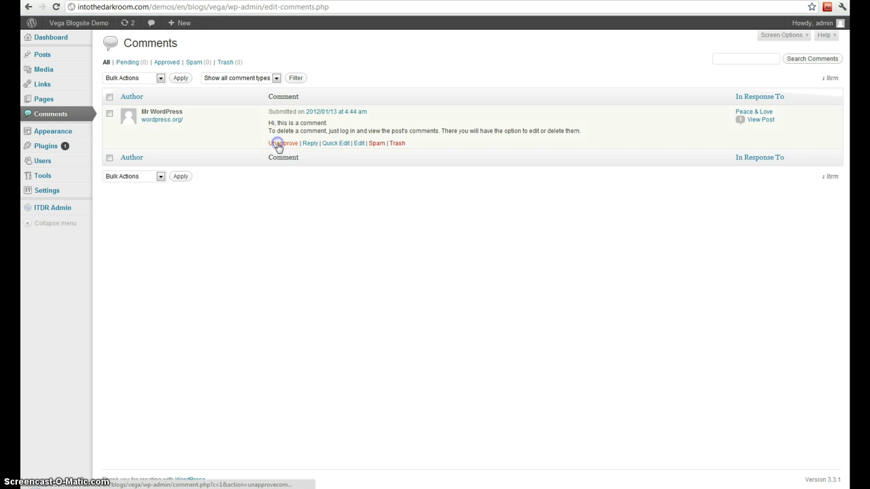
pyautogui.click(280, 144)
pyautogui.moveTo(309, 144)
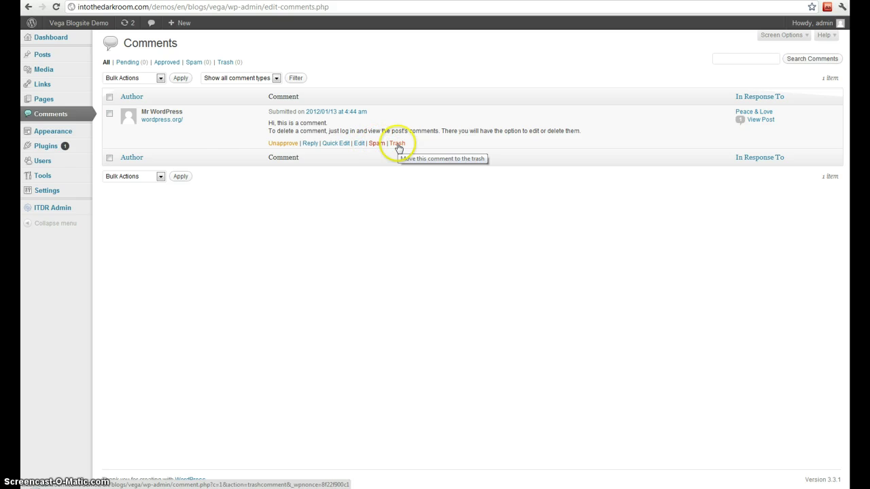
# Under Install Themes, tick the Front Page Posting, Translation Ready, Custom Background and Four Columns filters.
pyautogui.click(60, 134)
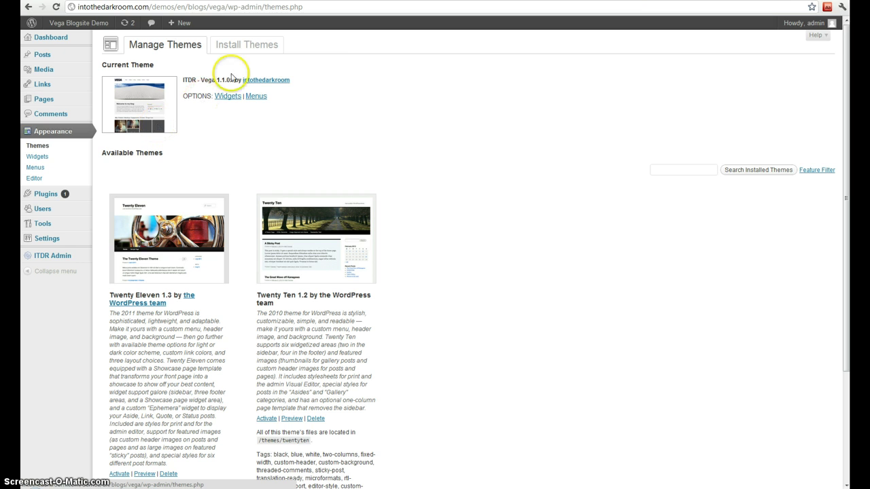
pyautogui.click(241, 44)
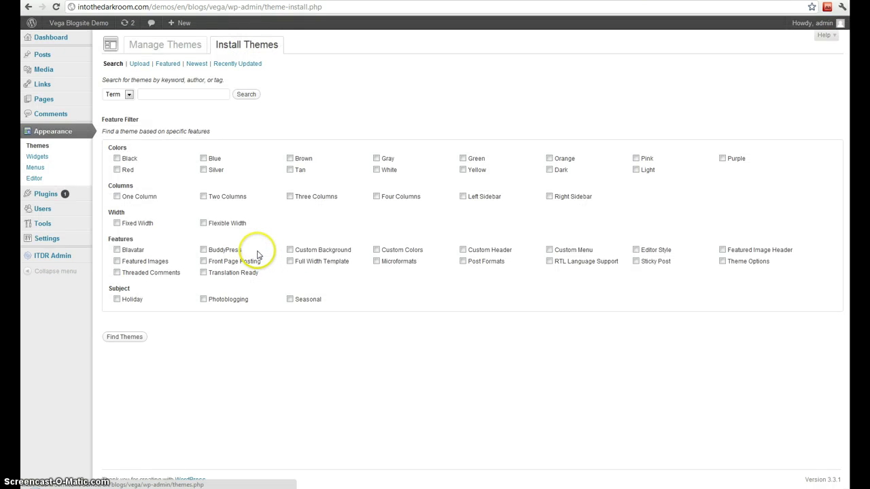
pyautogui.click(163, 95)
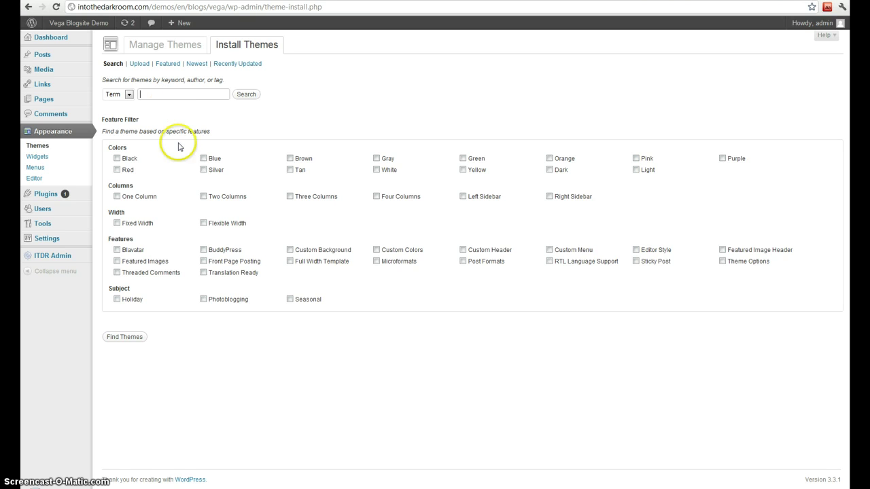
pyautogui.click(204, 261)
pyautogui.click(204, 272)
pyautogui.click(290, 250)
pyautogui.click(375, 196)
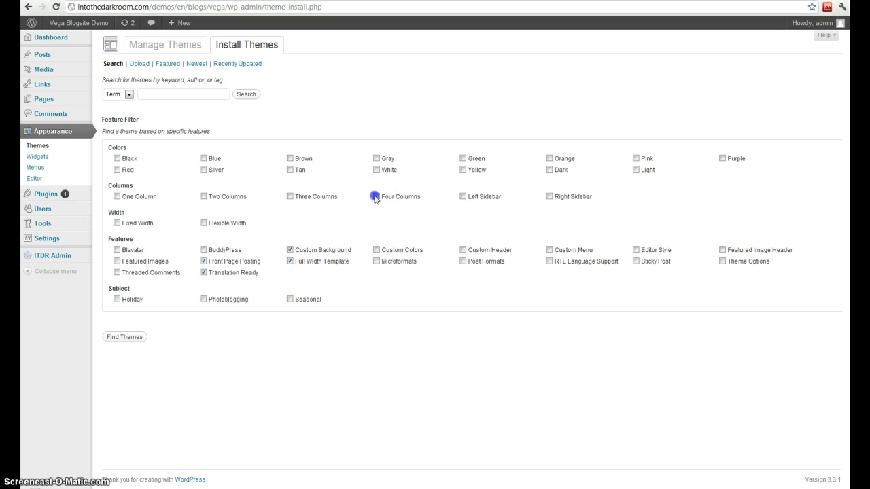
pyautogui.click(38, 156)
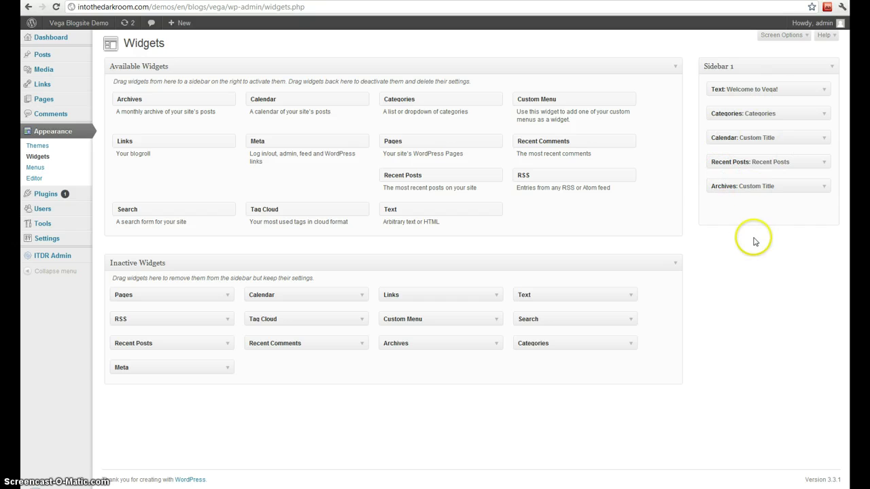
# Delete Sidebar 1's Archives widget and add a new Archives widget titled 'Title'.
pyautogui.click(823, 186)
pyautogui.click(718, 252)
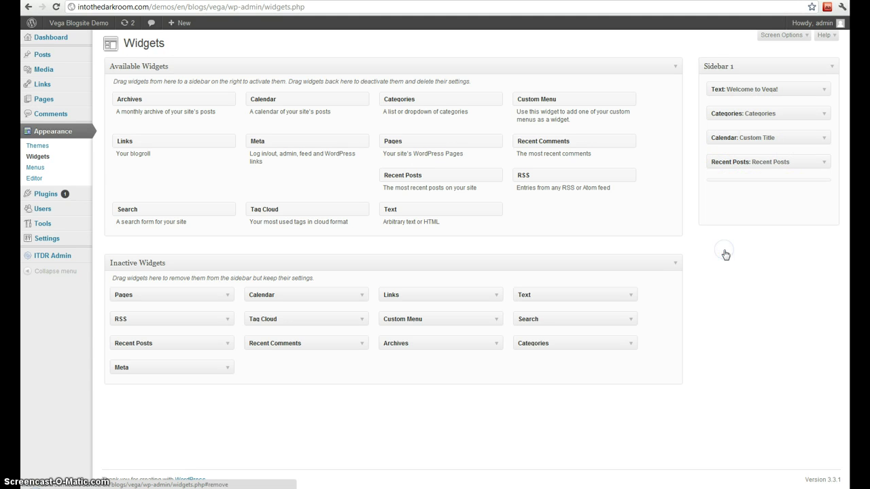
pyautogui.moveTo(133, 99); pyautogui.dragTo(703, 193)
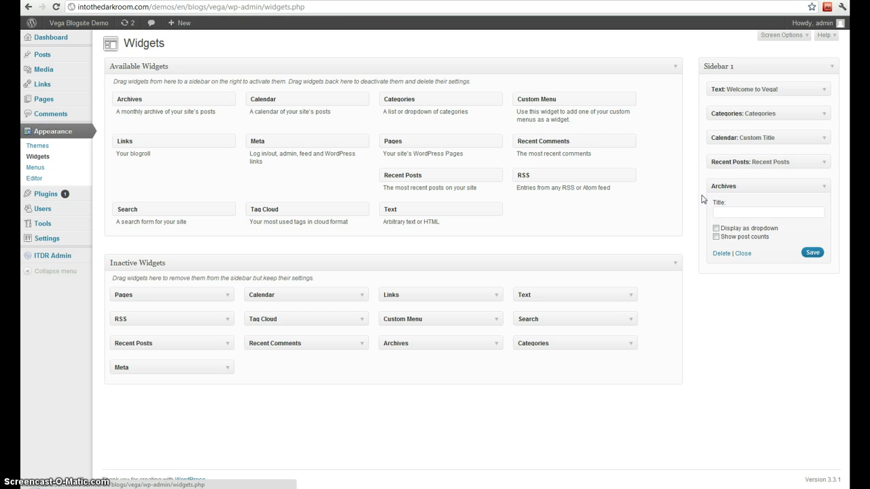
pyautogui.click(724, 212)
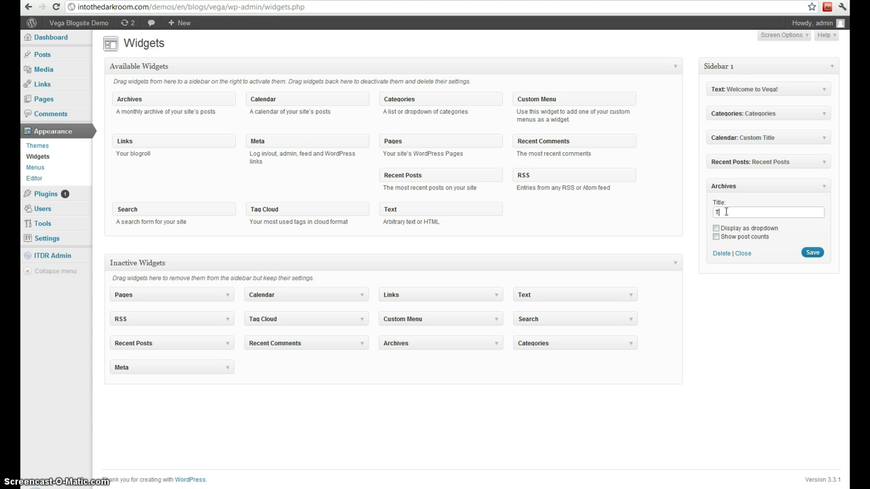
pyautogui.click(811, 253)
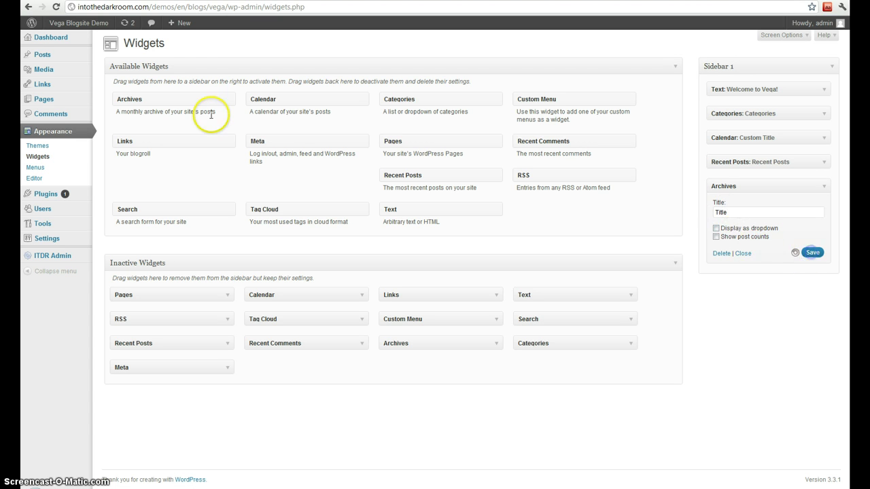
# Open The Newstand Shoot post on the live Vega blog to view its sidebar.
pyautogui.hotkey('ctrl', 'Tab')
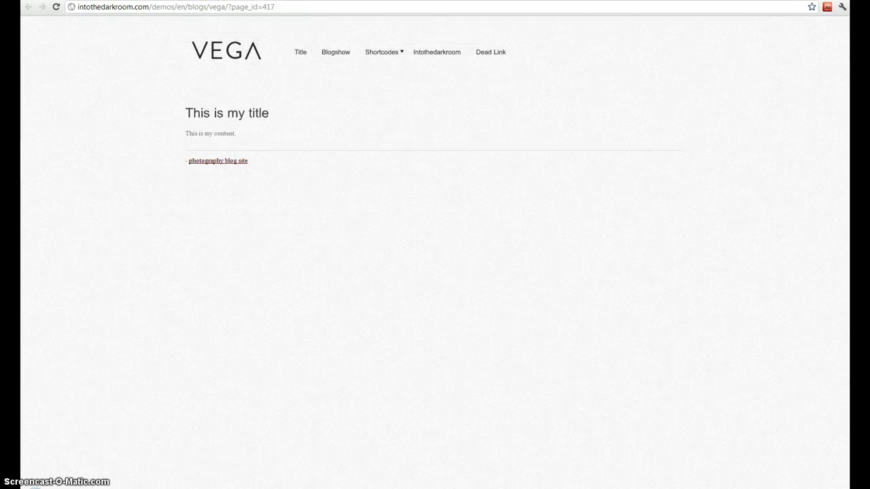
pyautogui.click(243, 59)
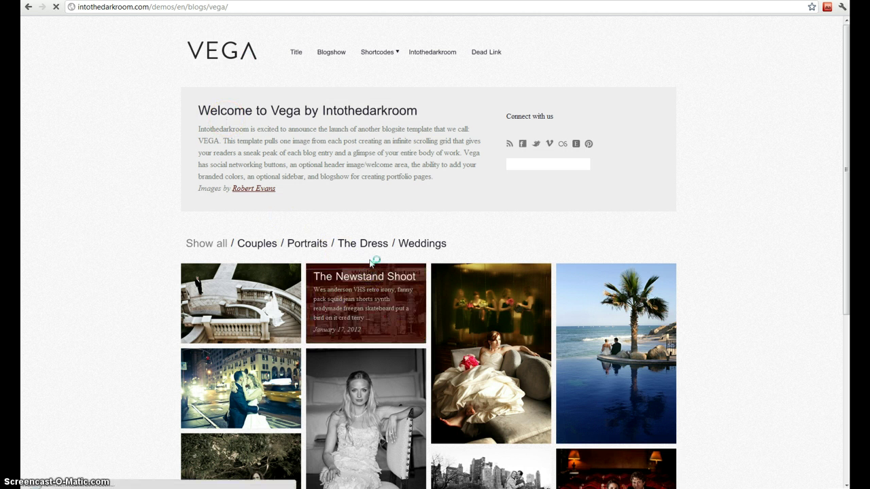
pyautogui.click(372, 262)
pyautogui.scroll(-1, 591, 340)
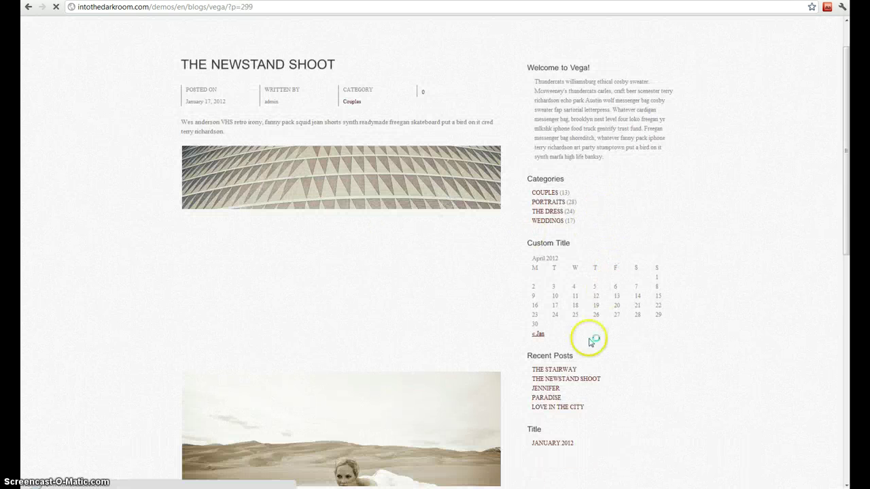
pyautogui.scroll(-1, 570, 392)
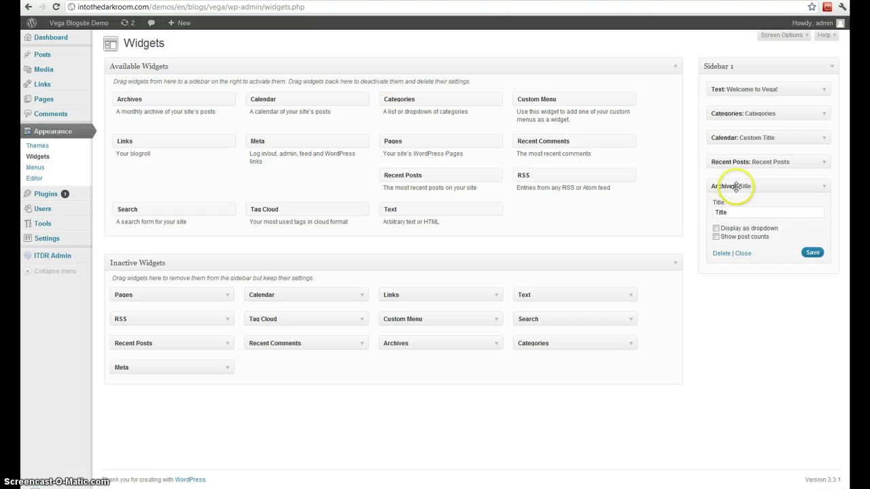
# Drag Archives above Calendar in Sidebar 1 and confirm the order on the reloaded post.
pyautogui.moveTo(738, 186); pyautogui.dragTo(756, 165)
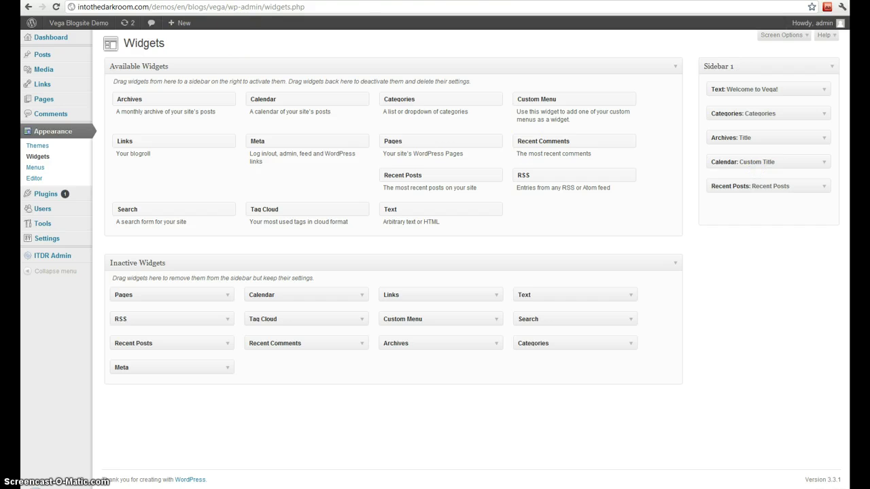
pyautogui.click(48, 7)
pyautogui.click(55, 7)
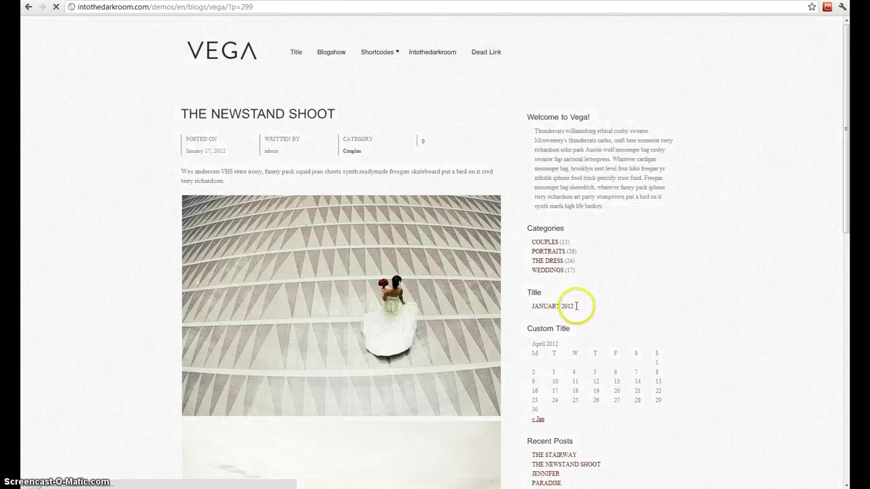
pyautogui.scroll(-2, 581, 333)
pyautogui.hotkey('alt', 'Left')
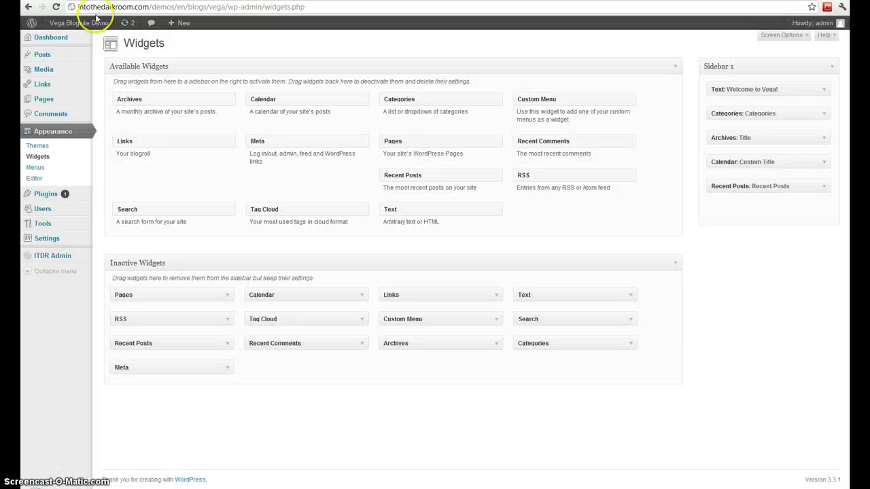
# Create a new menu named '3rd Menu'.
pyautogui.click(41, 170)
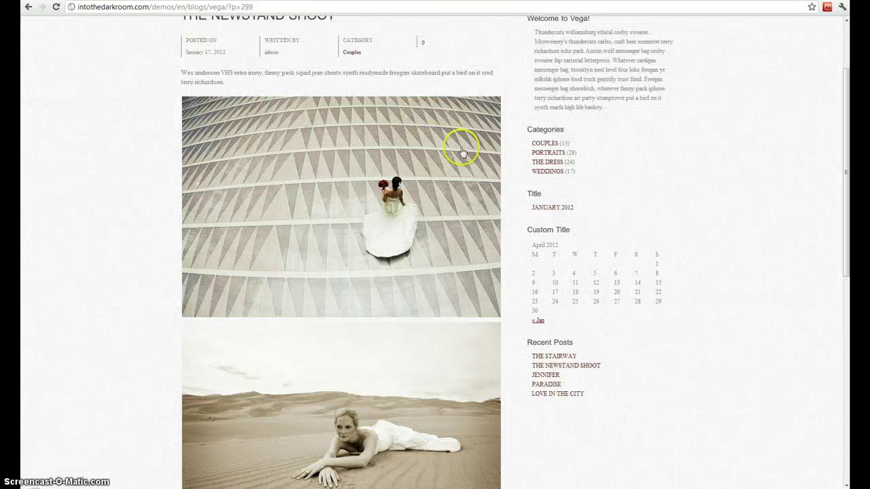
pyautogui.scroll(3, 460, 148)
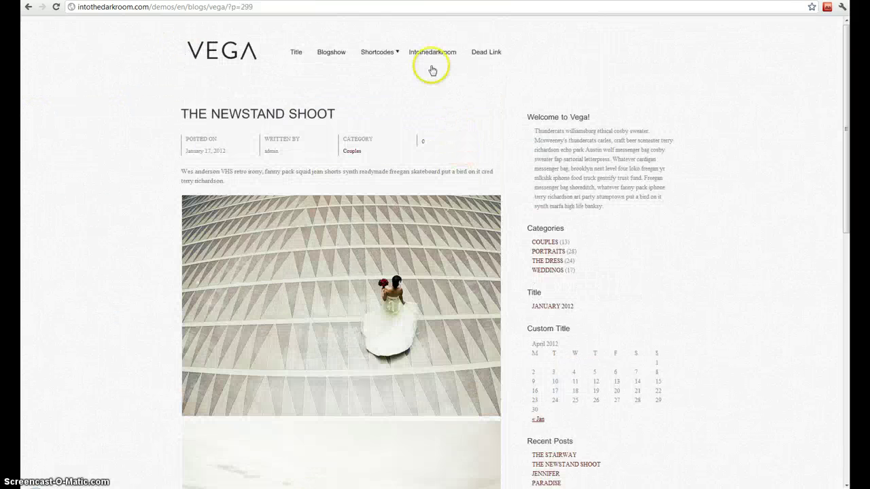
pyautogui.click(145, 2)
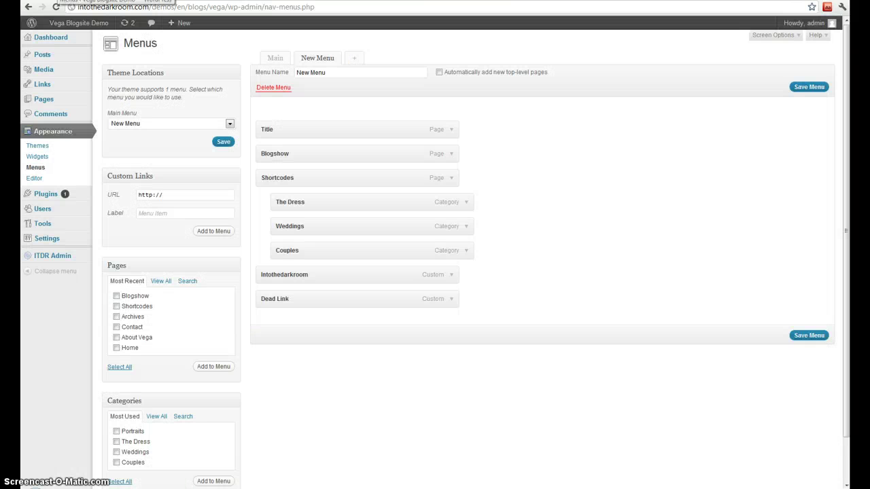
pyautogui.click(356, 61)
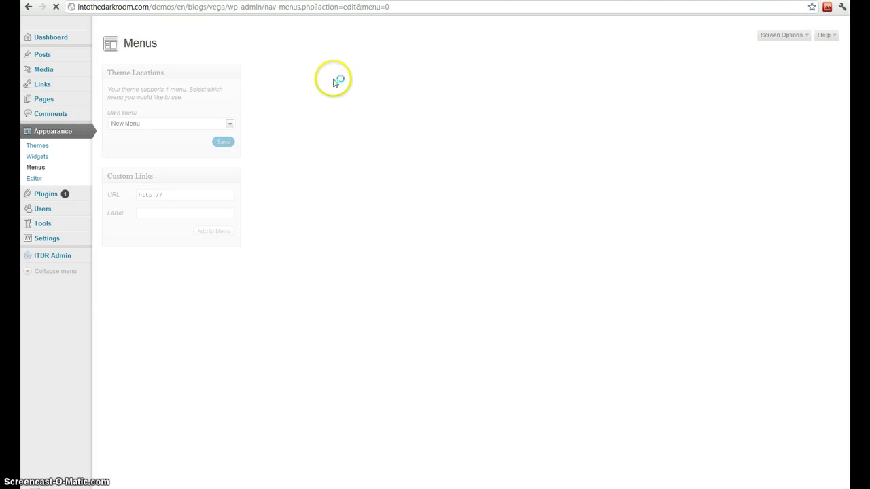
pyautogui.click(333, 74)
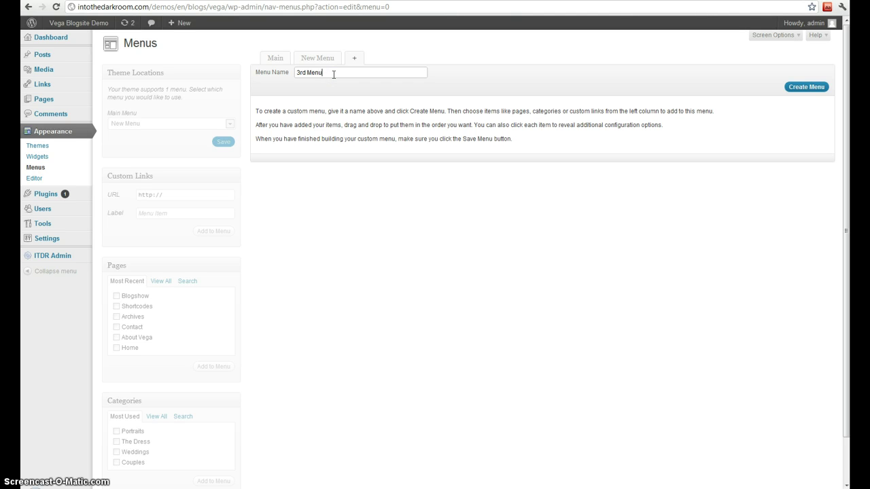
pyautogui.click(803, 86)
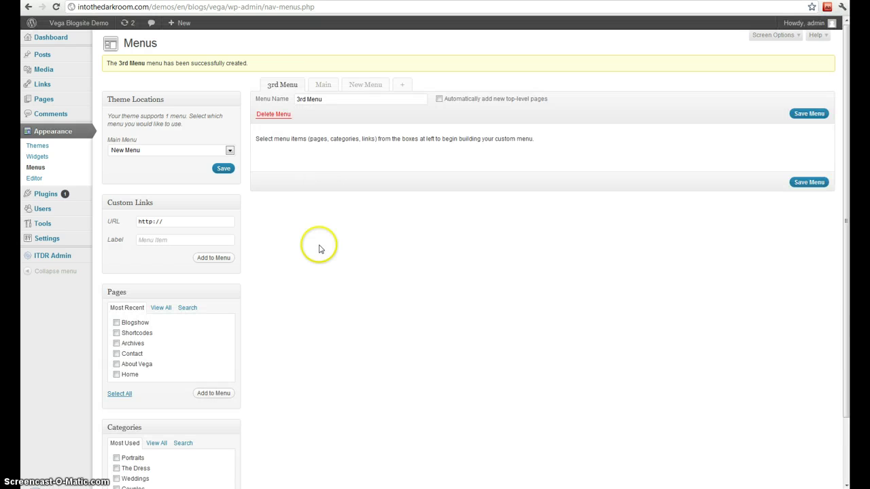
# Add the Blogshow, Shortcodes and Archives pages and Portraits, The Dress, Weddings categories.
pyautogui.scroll(-1, 319, 248)
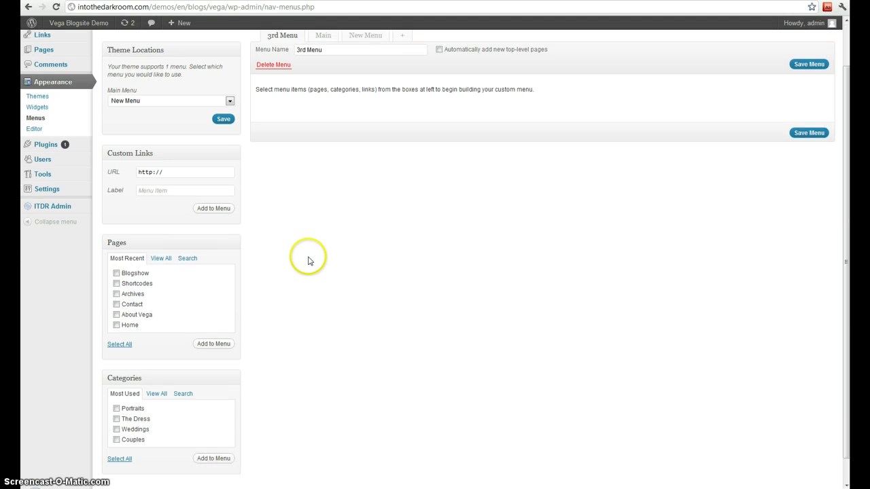
pyautogui.click(116, 274)
pyautogui.click(227, 345)
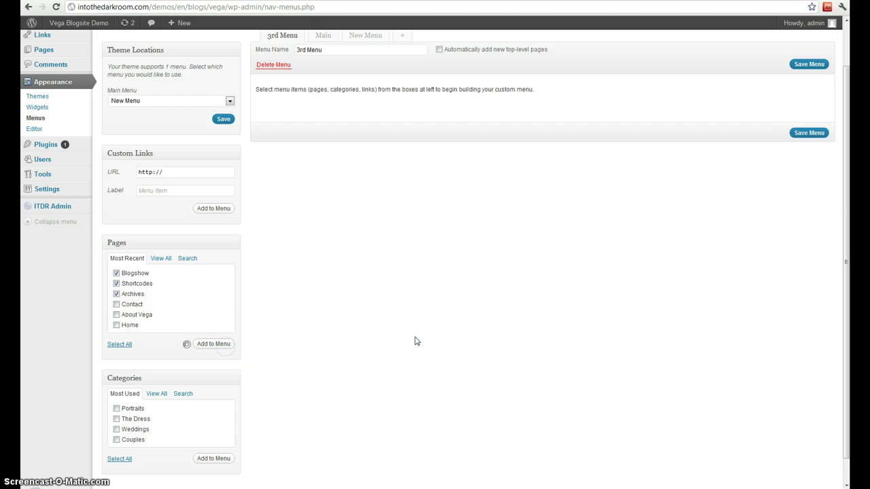
pyautogui.click(116, 419)
pyautogui.click(116, 408)
pyautogui.click(116, 430)
pyautogui.click(227, 455)
# Add an Intothedarkroom custom link to intothedarkroom.com.
pyautogui.click(196, 172)
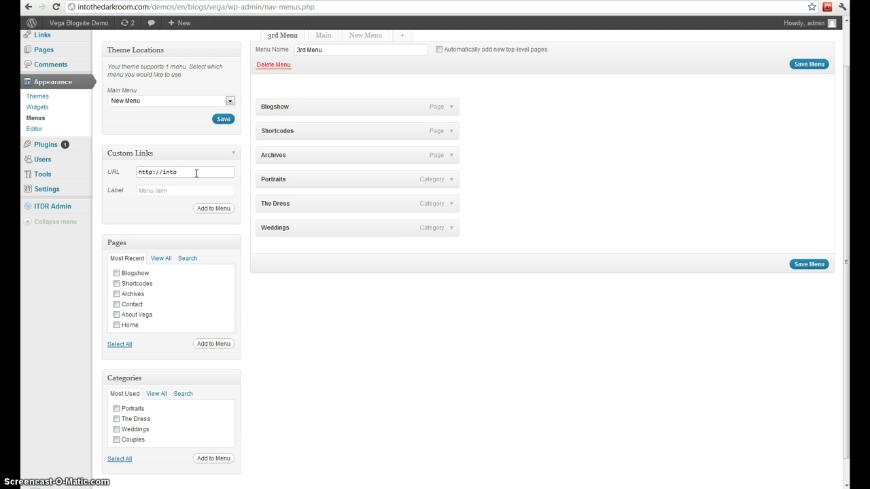
pyautogui.write('intothedarkroom.com')
pyautogui.press('Tab')
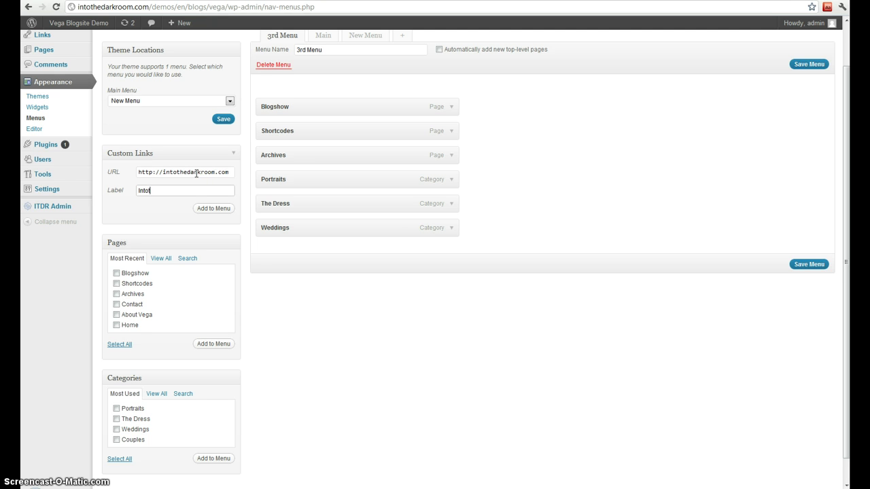
pyautogui.click(213, 209)
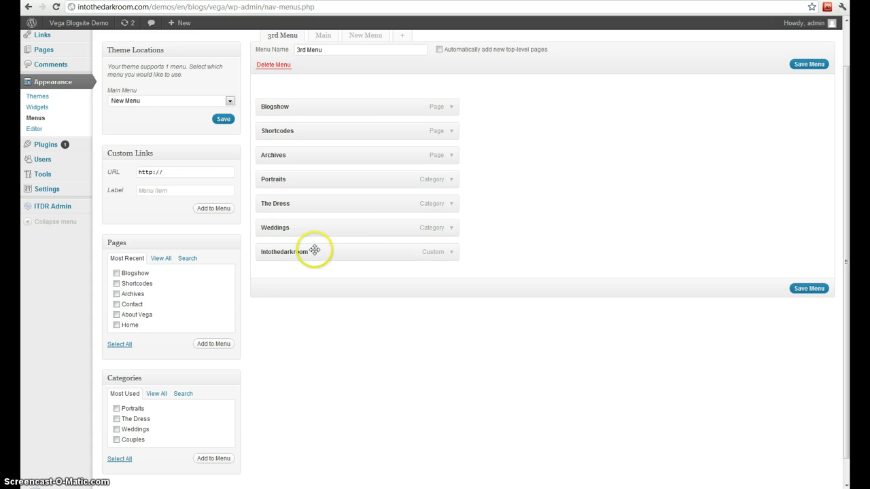
# Nest Shortcodes under Blogshow, add a Dead Link custom link to adfds.com, and save.
pyautogui.moveTo(301, 127); pyautogui.dragTo(318, 154)
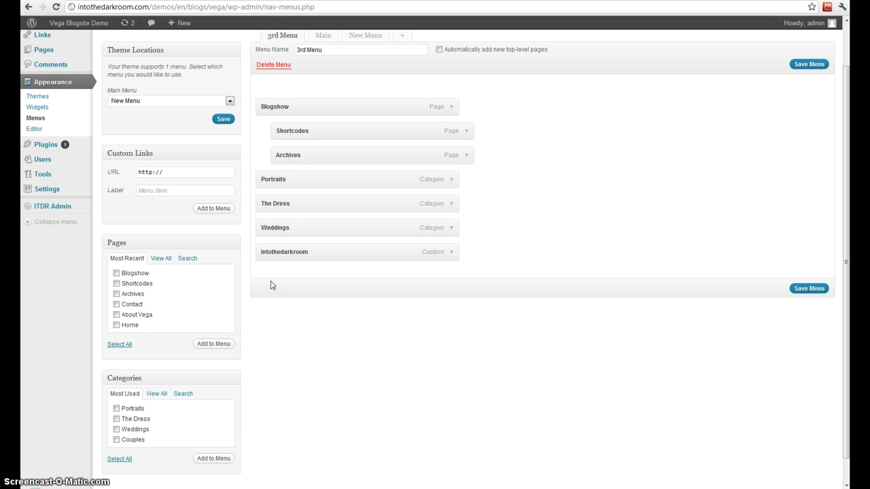
pyautogui.click(184, 173)
pyautogui.write('adfds.com')
pyautogui.press('Tab')
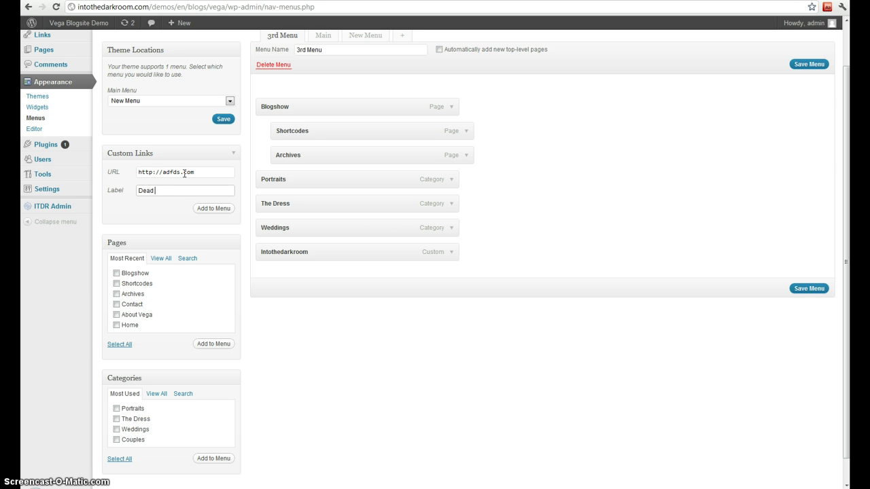
pyautogui.click(207, 209)
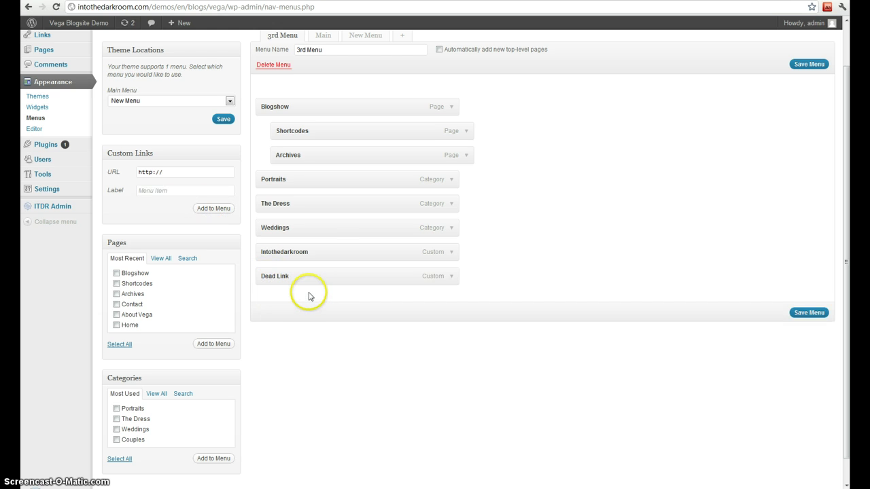
pyautogui.click(808, 314)
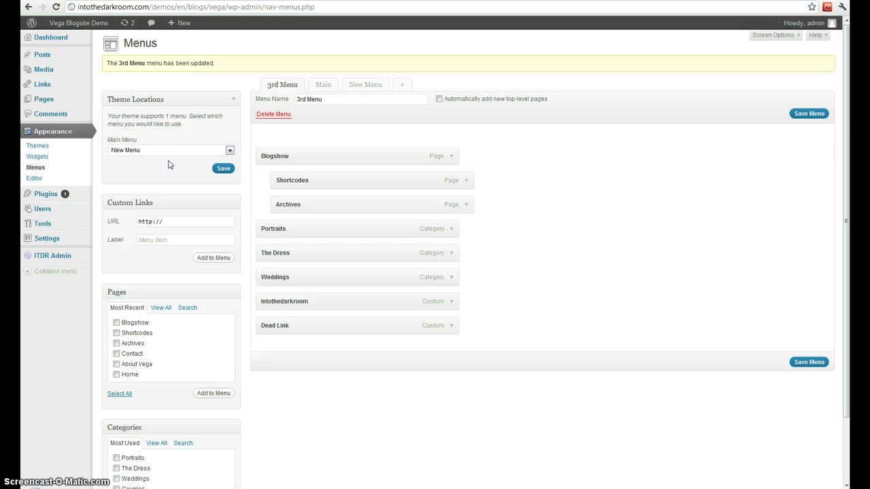
# Assign 3rd Menu to the theme's main menu location and reload the site.
pyautogui.click(136, 150)
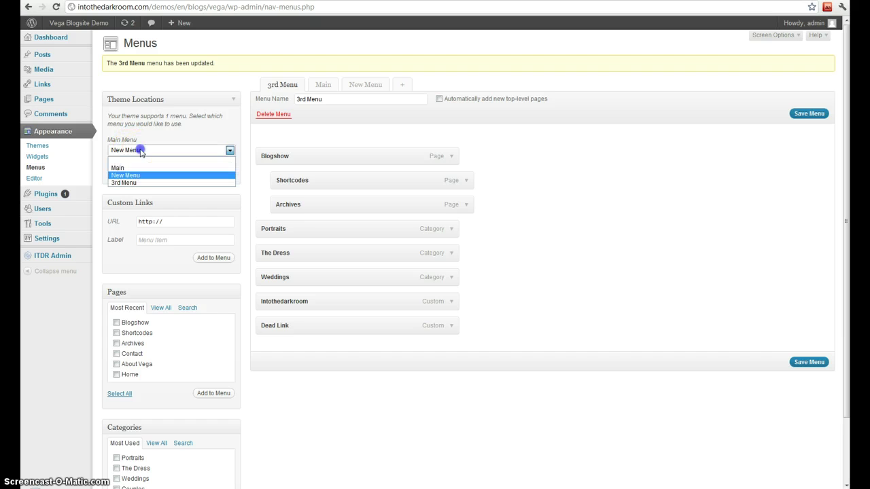
pyautogui.click(126, 182)
pyautogui.click(223, 169)
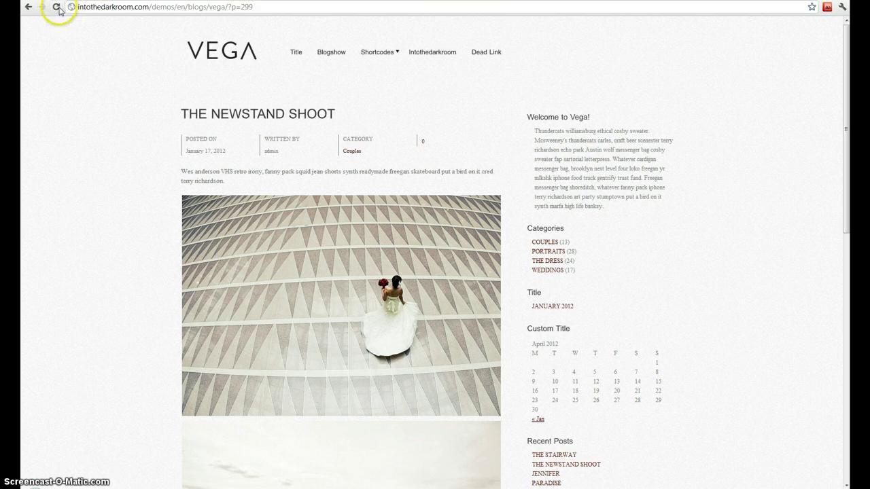
pyautogui.click(58, 9)
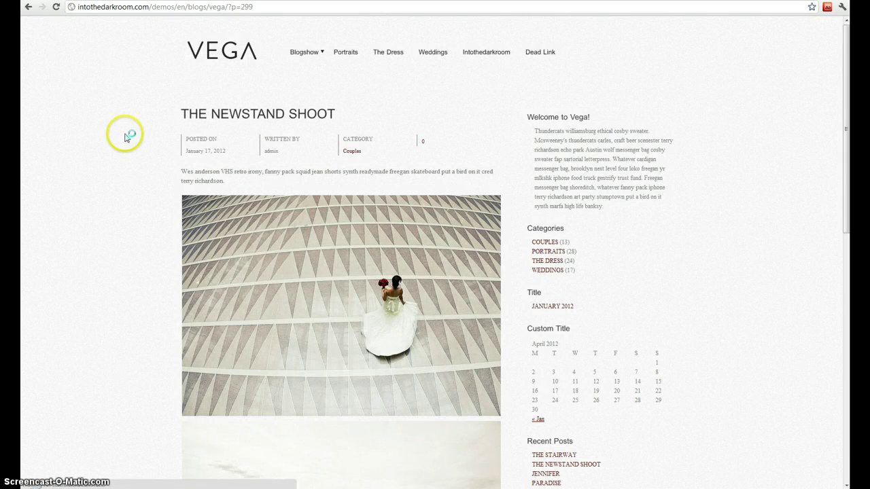
# Check Blogshow's submenu on the live site, test Dead Link, and return to Menus admin.
pyautogui.moveTo(301, 58)
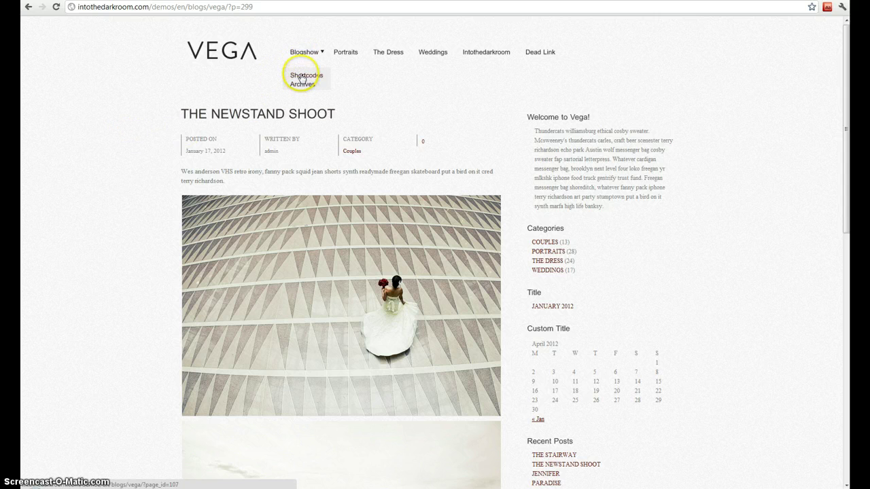
pyautogui.click(544, 54)
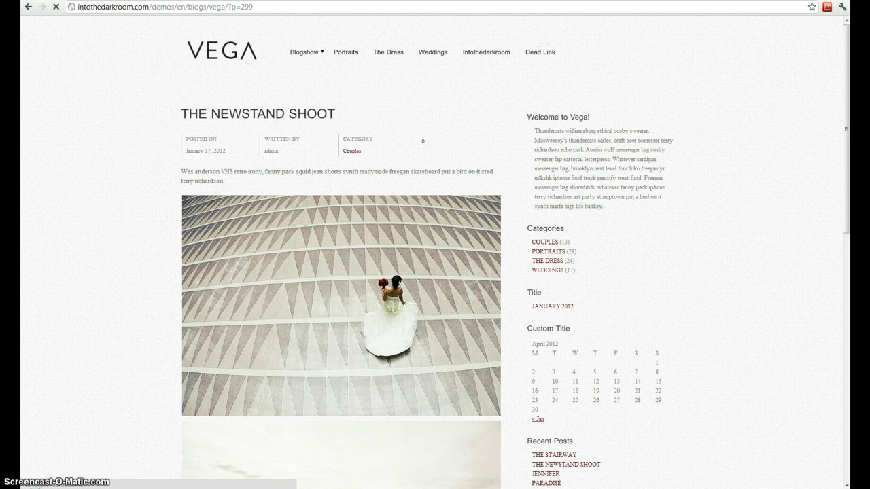
pyautogui.click(95, 0)
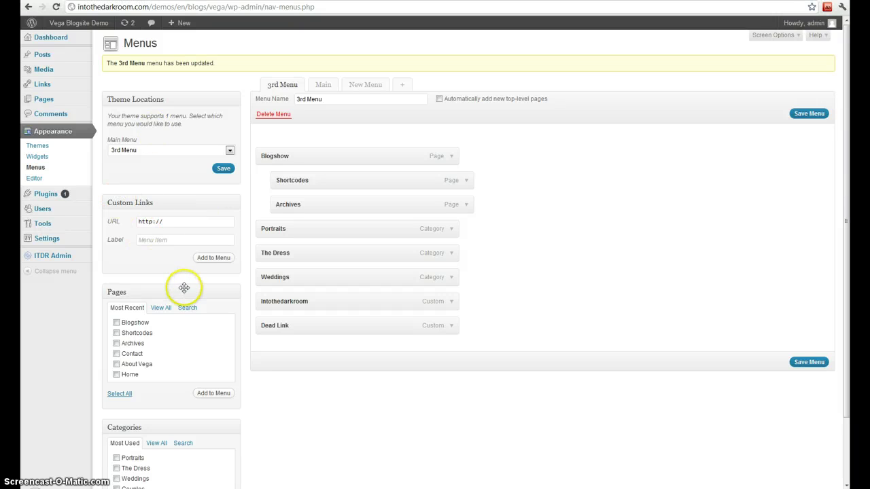
# Leave the theme stylesheet editor and open the Installed Plugins list showing Akismet, Hello Dolly and ITDR Admin.
pyautogui.click(43, 179)
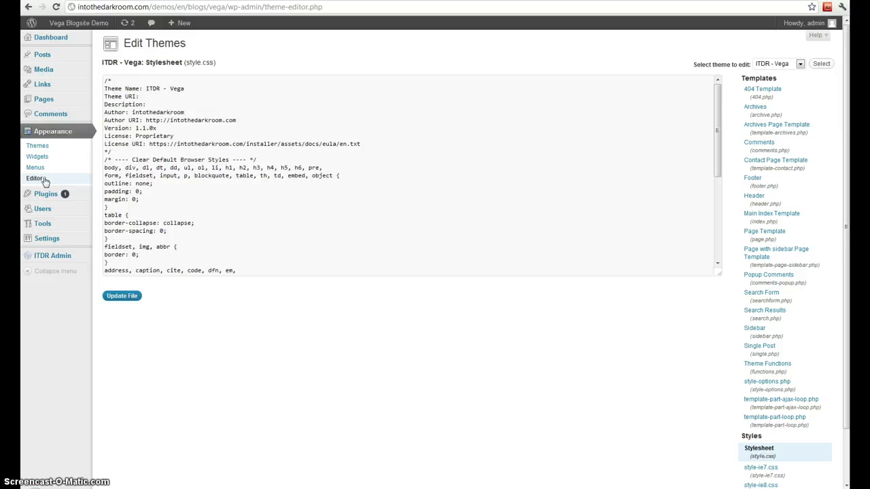
pyautogui.moveTo(717, 146); pyautogui.dragTo(718, 234)
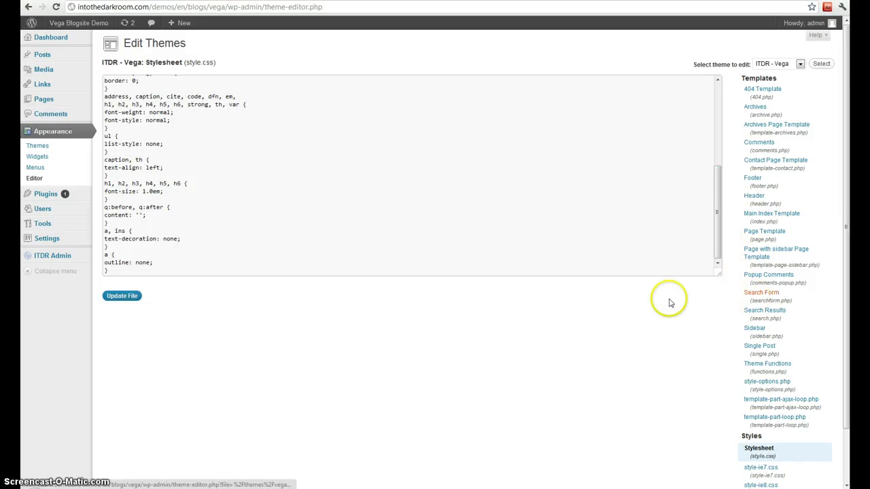
pyautogui.click(645, 345)
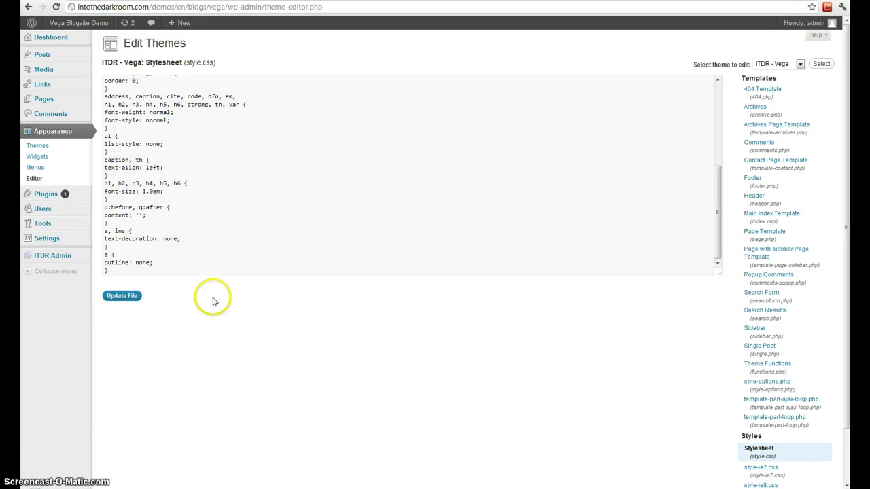
pyautogui.click(46, 194)
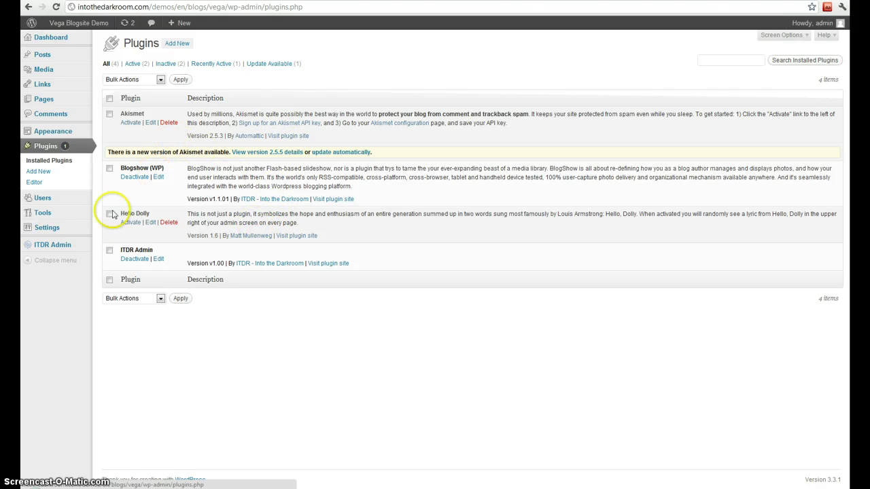
# Activate and then deactivate Akismet, and open the Install Plugins page.
pyautogui.click(132, 123)
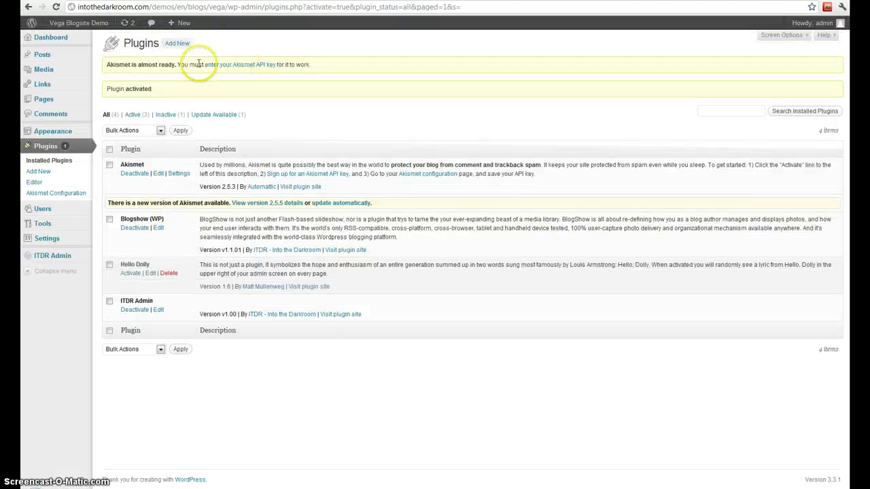
pyautogui.click(135, 174)
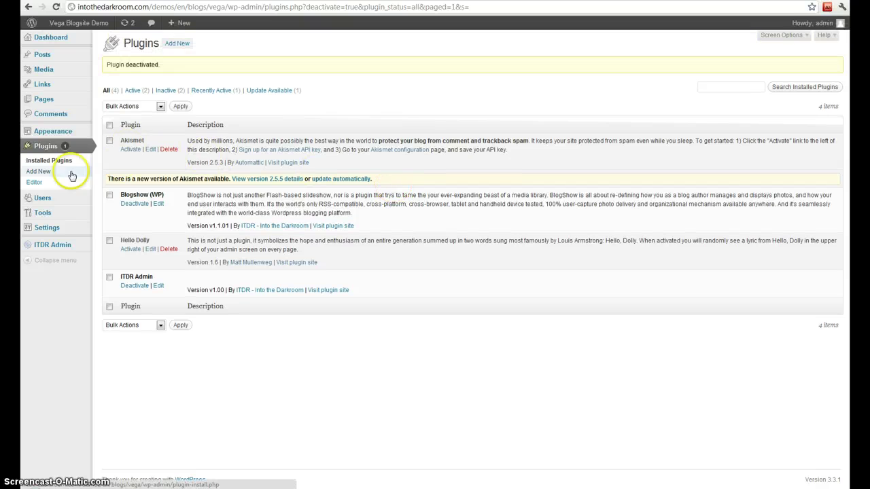
pyautogui.click(48, 175)
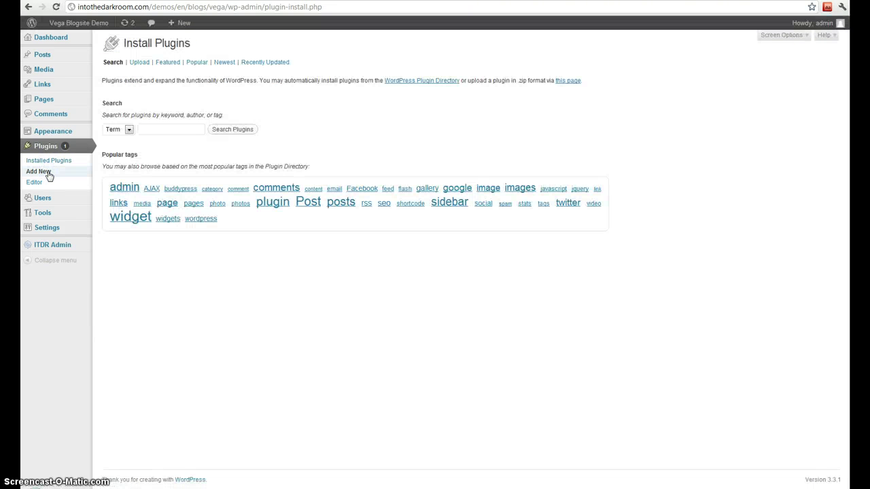
# Install the Show Links plugin from the 'admin' tag results.
pyautogui.click(174, 130)
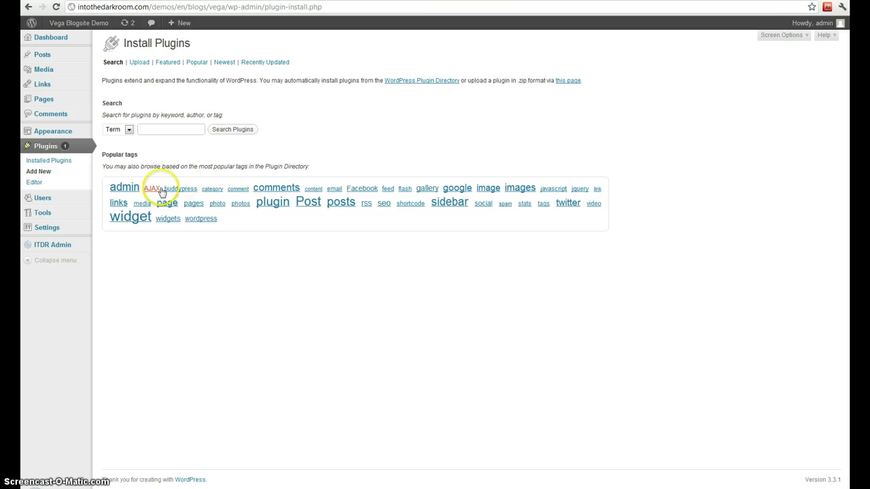
pyautogui.click(125, 189)
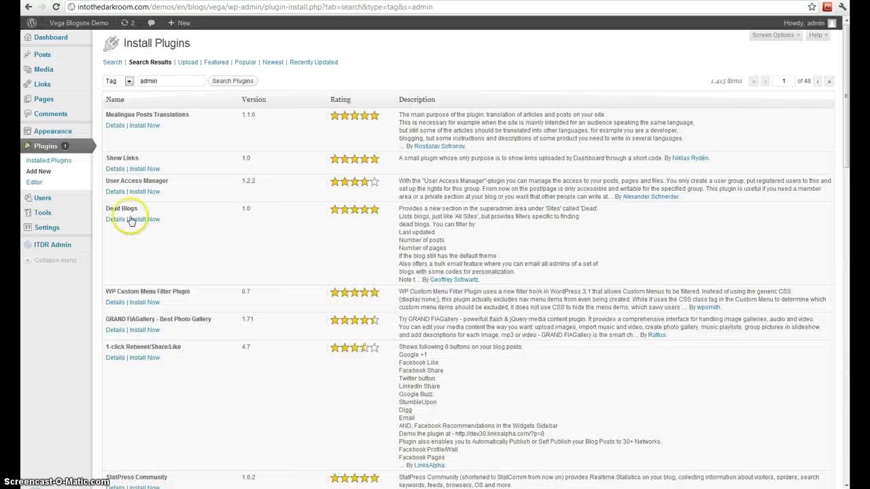
pyautogui.click(145, 169)
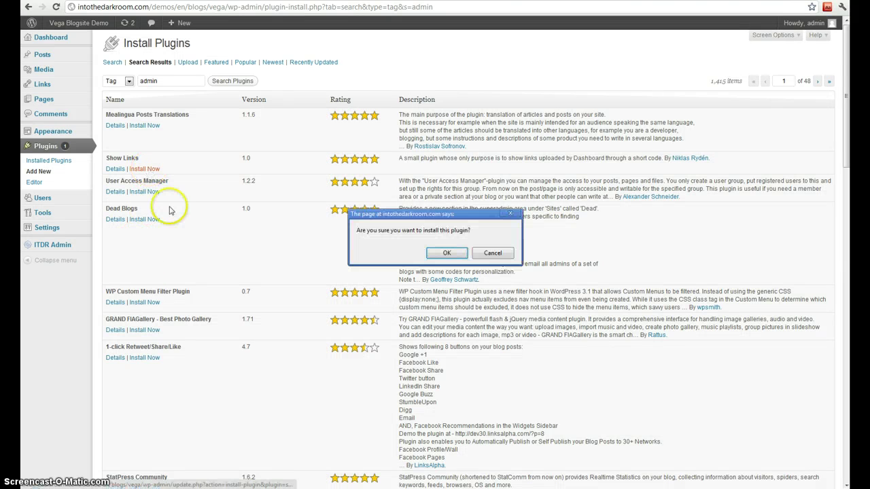
pyautogui.click(454, 257)
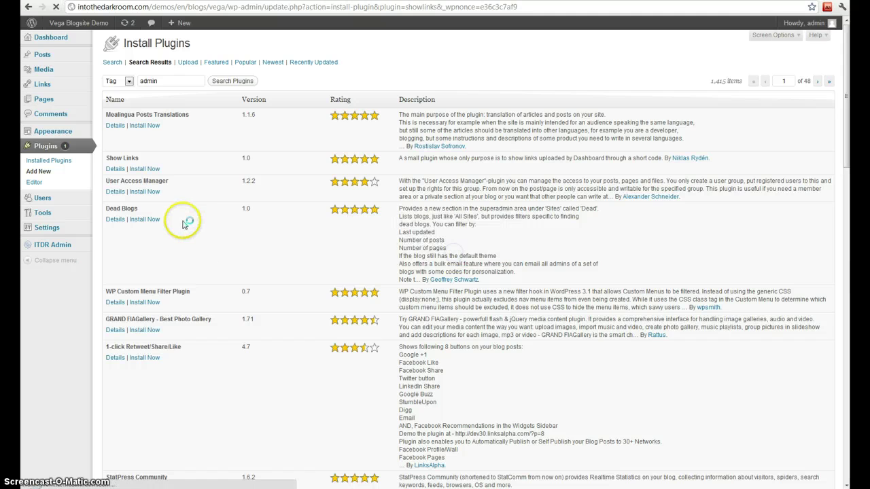
# Activate Show Links, deactivate it again, and start deleting it.
pyautogui.click(123, 118)
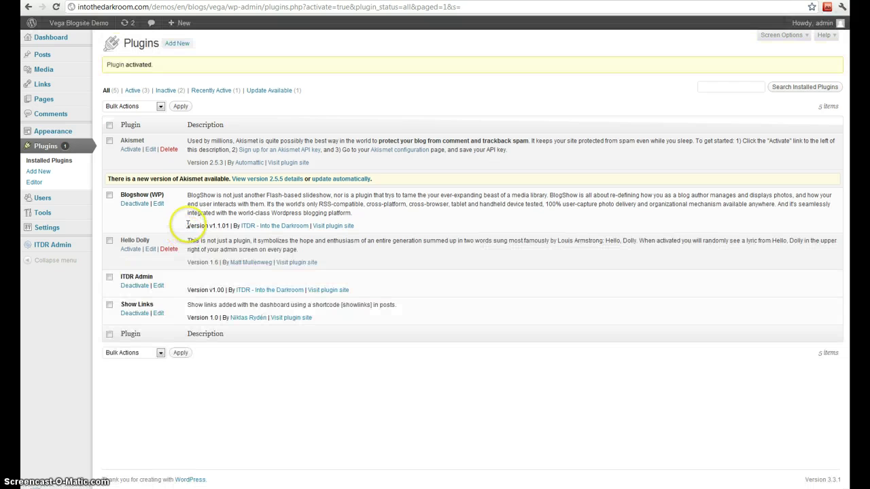
pyautogui.click(135, 314)
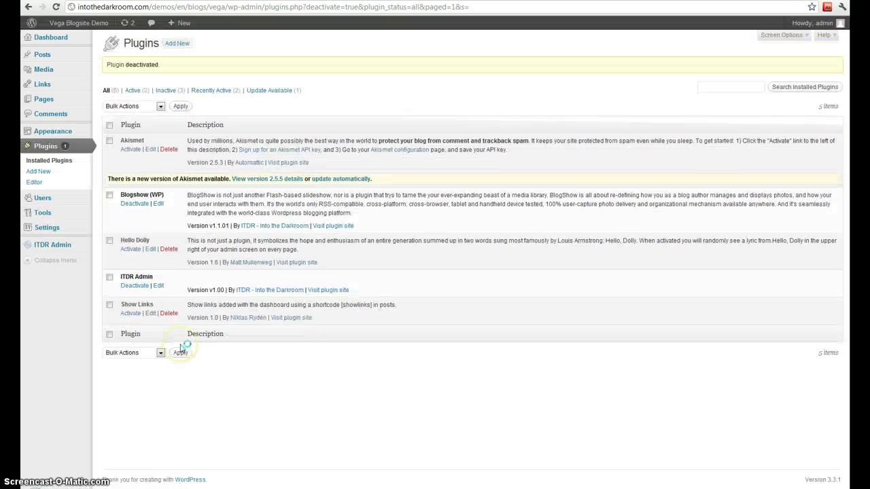
pyautogui.click(168, 314)
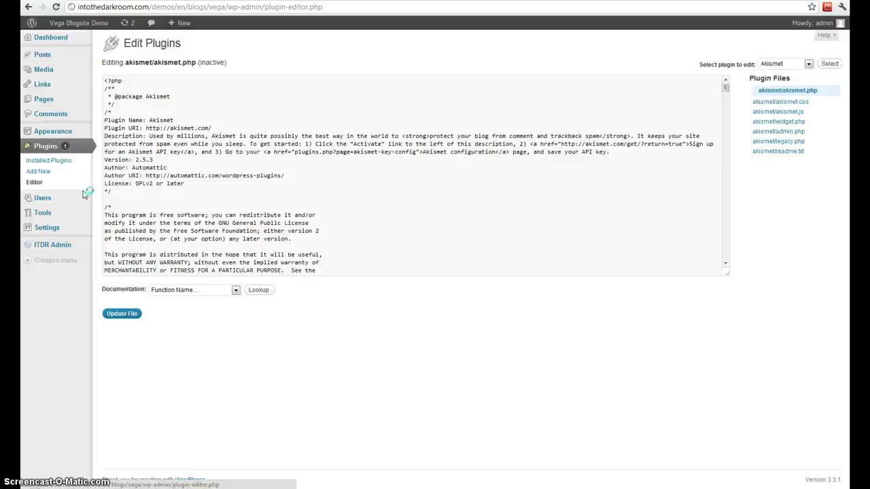
# Open the Add New User form and look through its Role options, such as Editor.
pyautogui.click(53, 197)
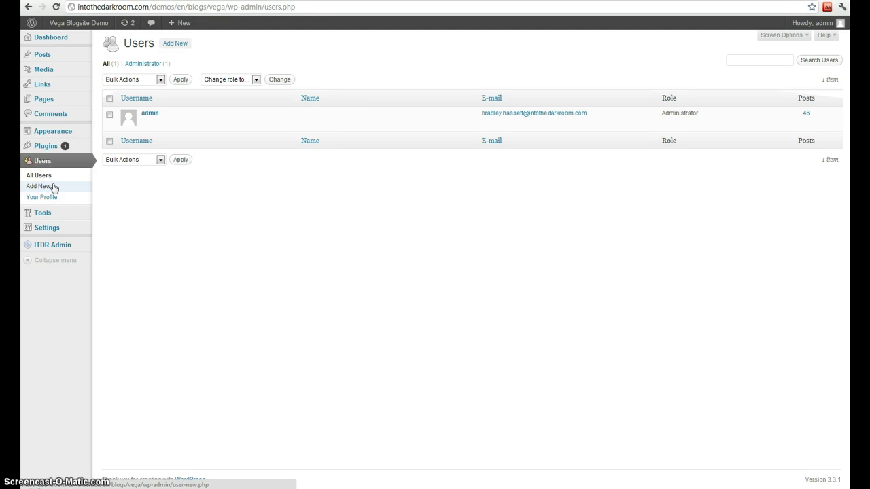
pyautogui.click(51, 189)
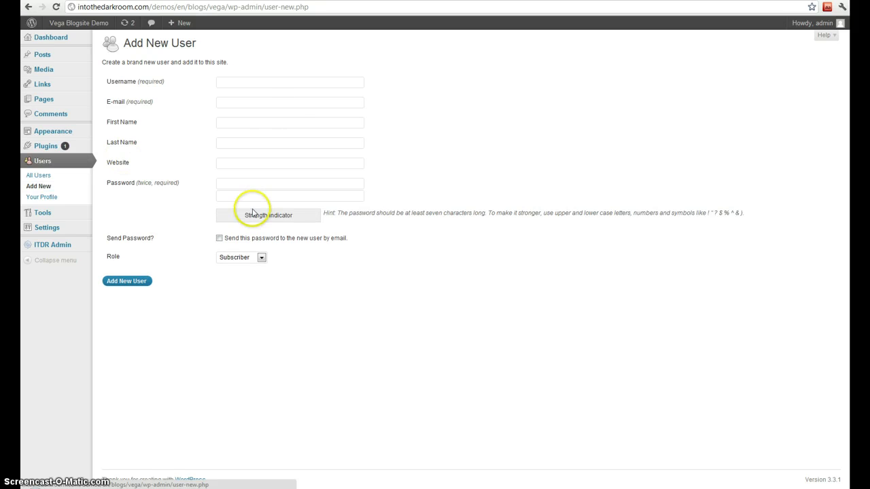
pyautogui.click(244, 261)
pyautogui.click(241, 284)
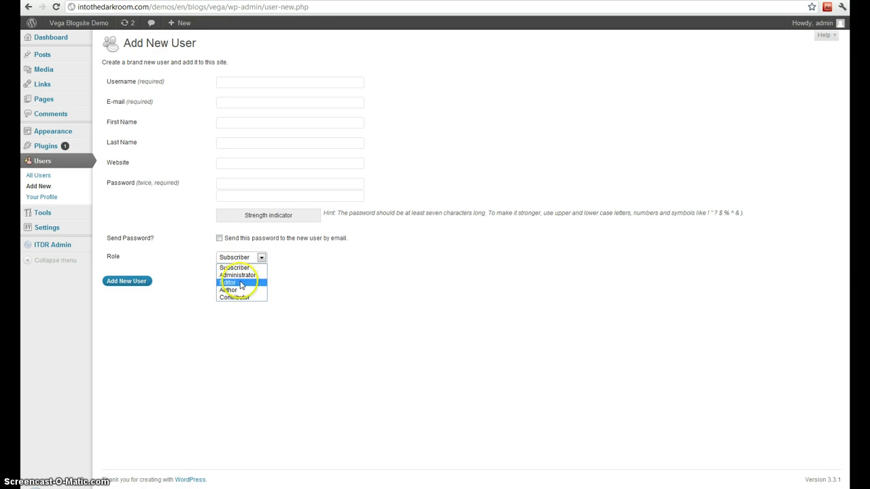
pyautogui.click(170, 326)
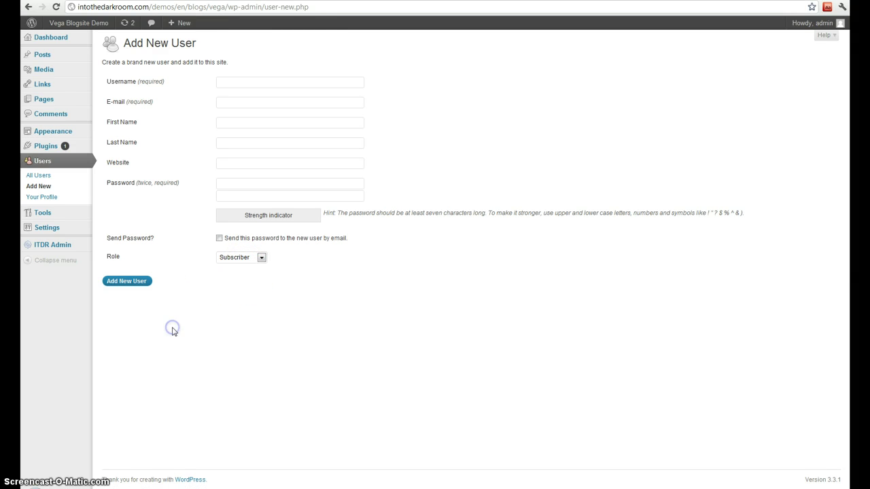
# Look through the admin profile's nickname 'admin', e-mail field and password fields on Your Profile.
pyautogui.click(60, 199)
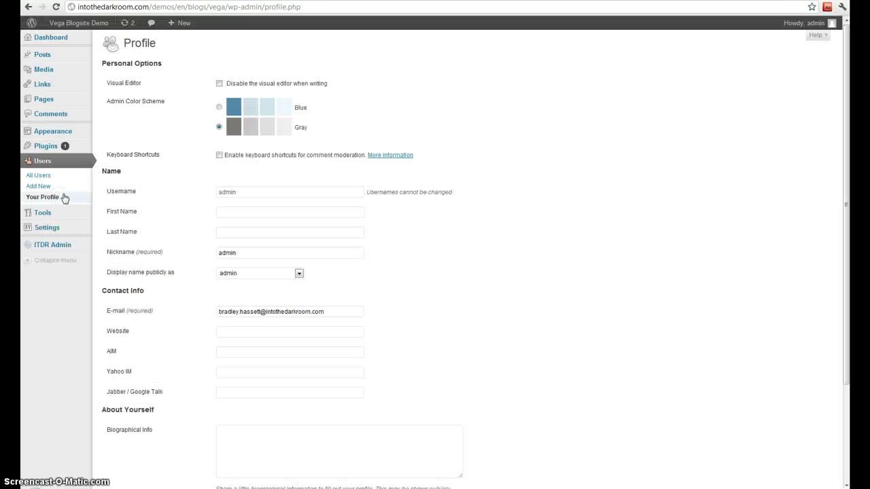
pyautogui.click(257, 251)
pyautogui.scroll(-3, 482, 294)
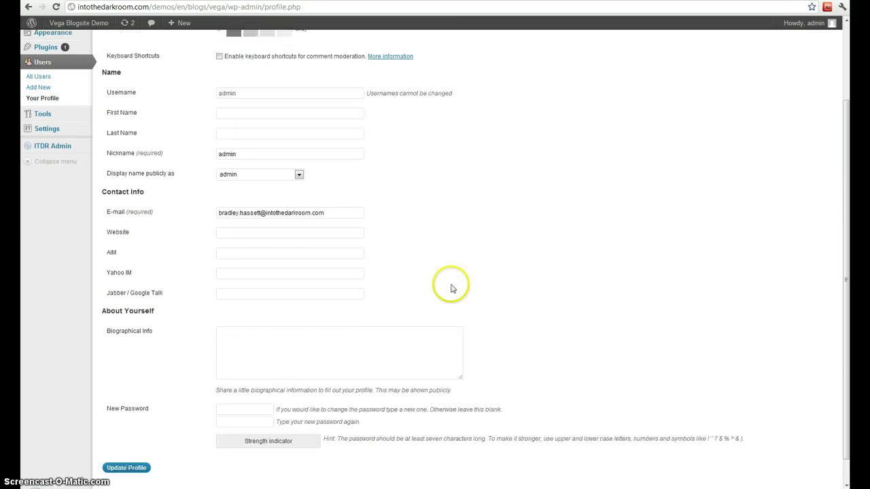
pyautogui.click(232, 153)
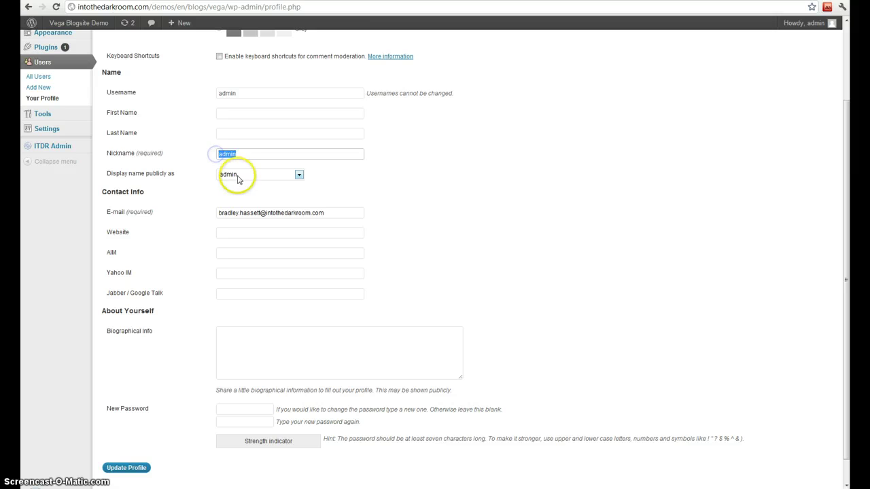
pyautogui.moveTo(326, 213); pyautogui.dragTo(212, 212)
pyautogui.click(557, 221)
pyautogui.scroll(-1, 464, 340)
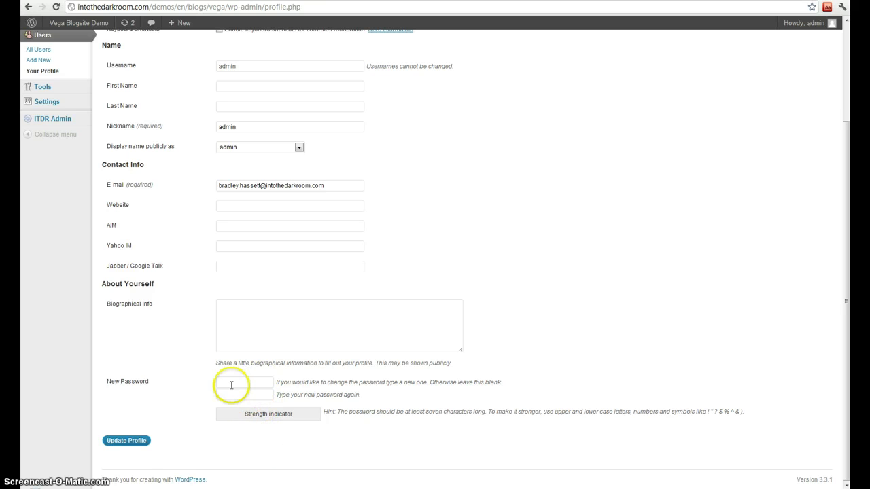
pyautogui.scroll(2, 214, 387)
pyautogui.moveTo(51, 191)
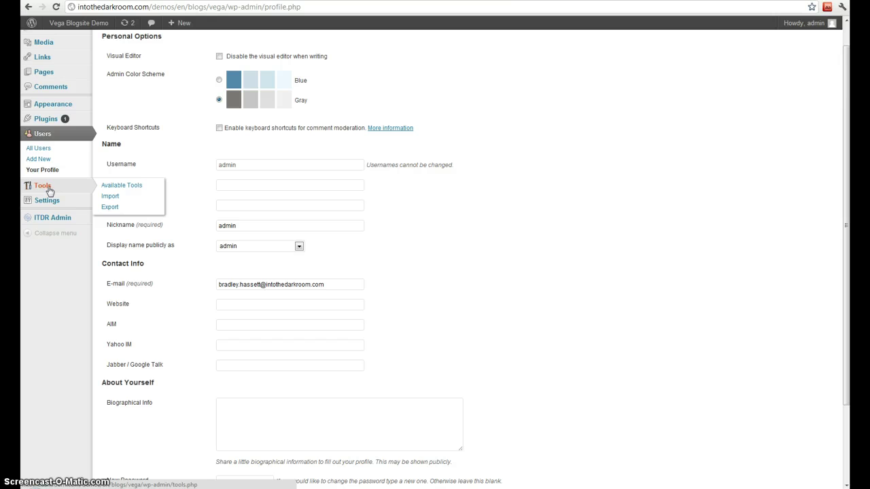
# Glance at the Tools Import page, then export all site content as an XML file.
pyautogui.click(49, 187)
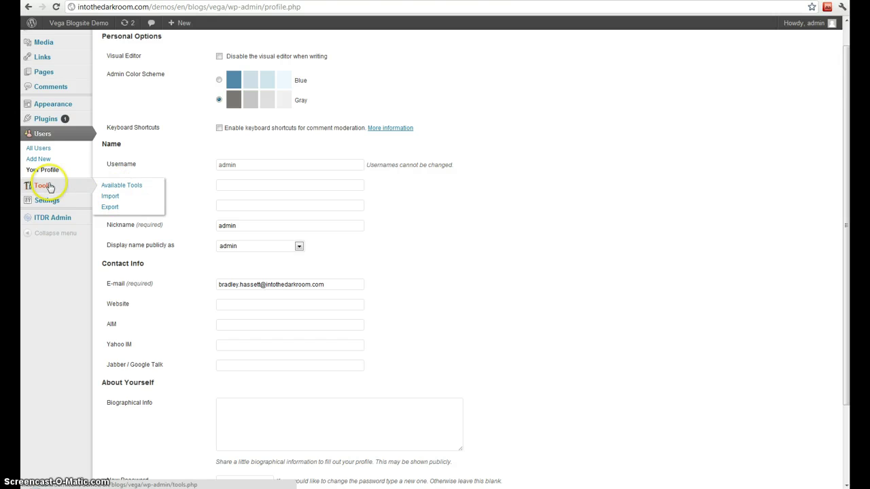
pyautogui.click(108, 197)
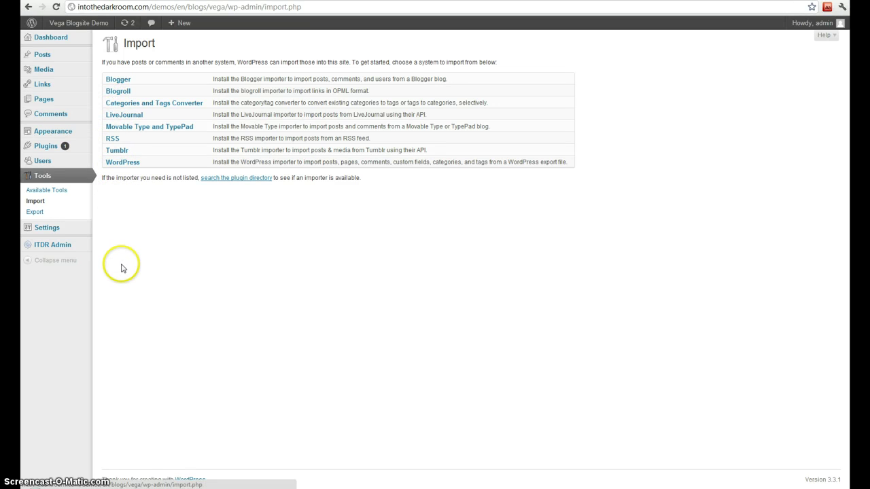
pyautogui.click(39, 212)
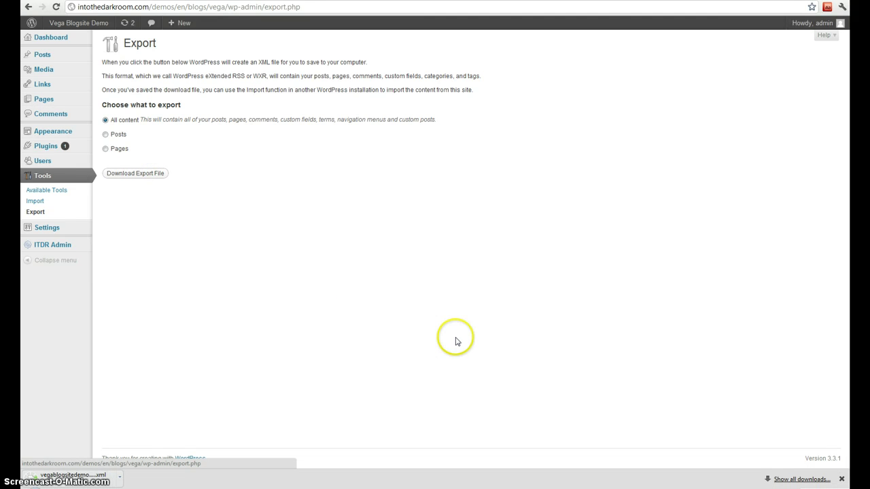
# In General Settings, check the 'Vega Blogsite Demo' title, both site addresses and the admin e-mail.
pyautogui.click(841, 478)
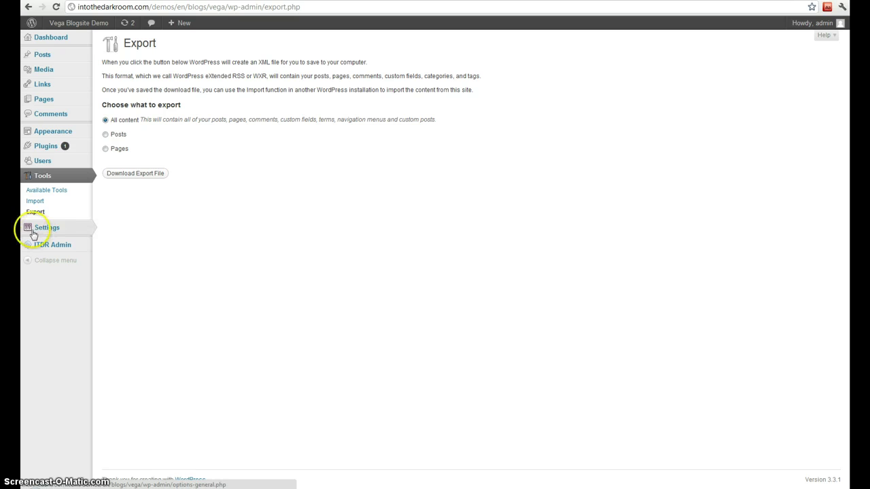
pyautogui.moveTo(39, 230)
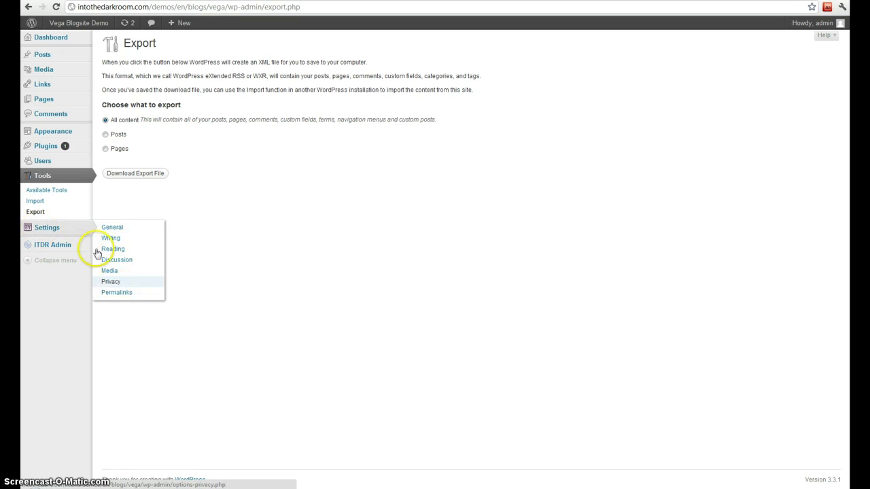
pyautogui.click(106, 231)
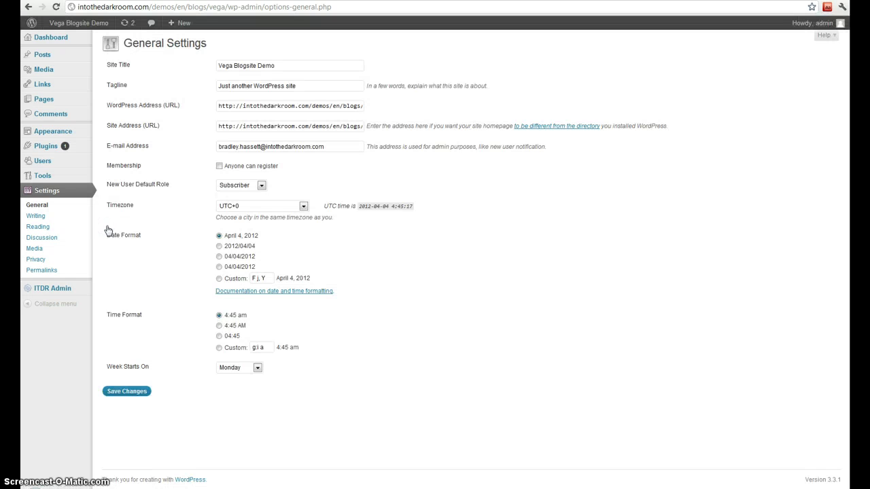
pyautogui.moveTo(276, 66); pyautogui.dragTo(215, 65)
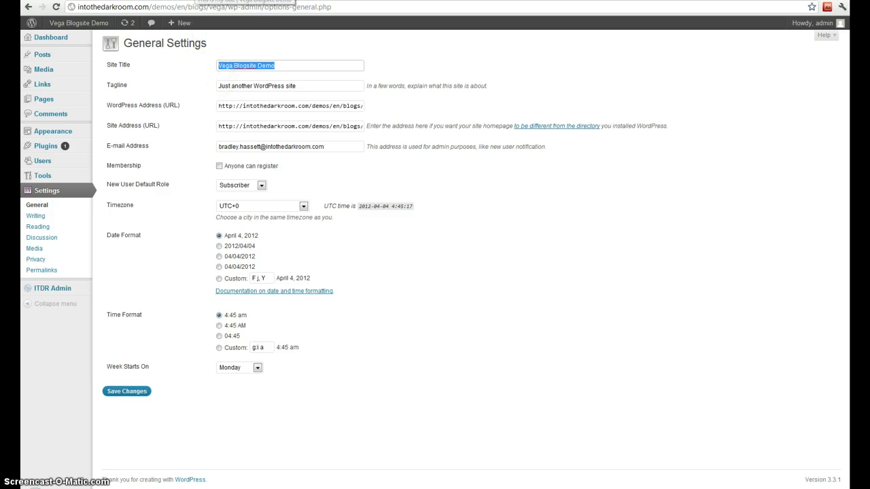
pyautogui.moveTo(273, 106); pyautogui.dragTo(379, 106)
pyautogui.moveTo(330, 127); pyautogui.dragTo(387, 125)
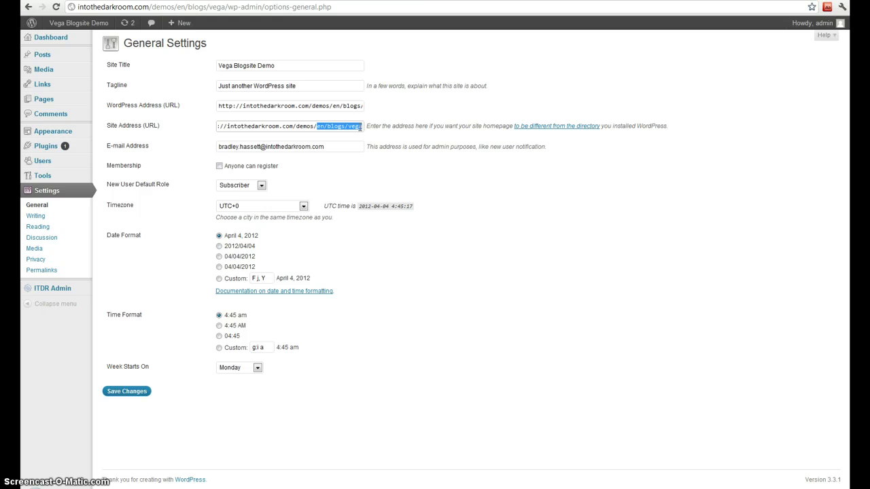
pyautogui.moveTo(337, 147); pyautogui.dragTo(197, 148)
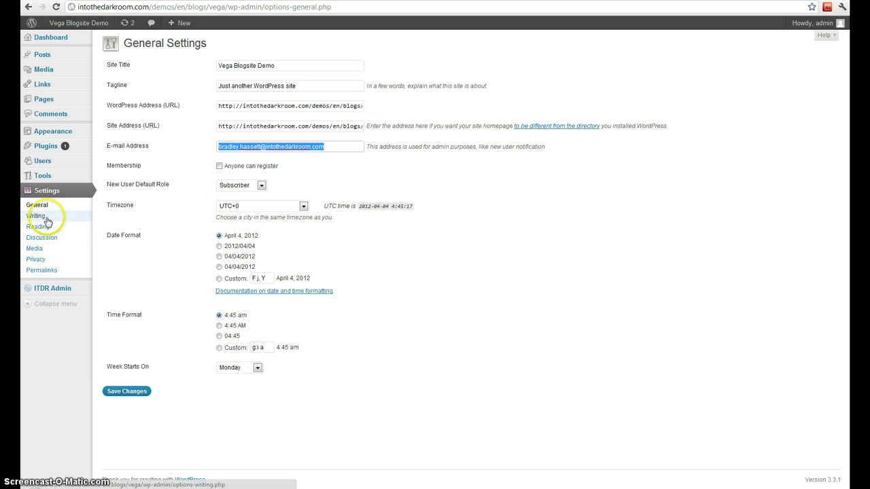
pyautogui.click(37, 215)
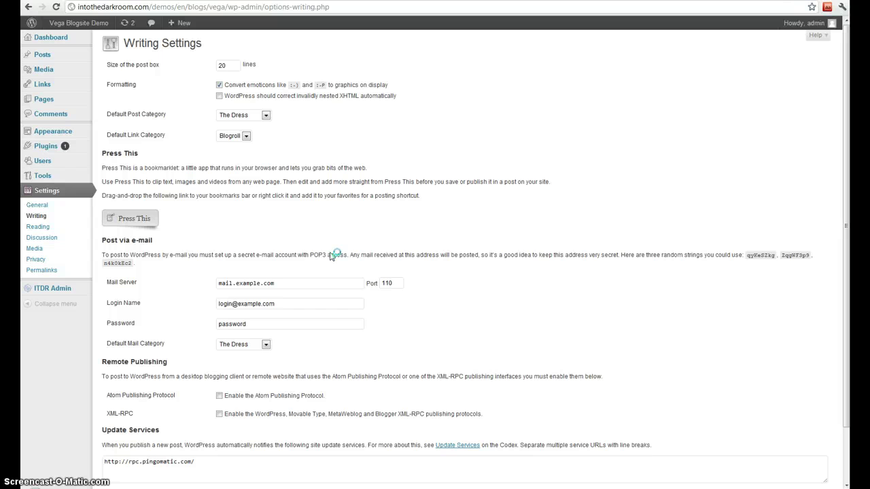
pyautogui.doubleClick(221, 65)
pyautogui.scroll(-2, 249, 178)
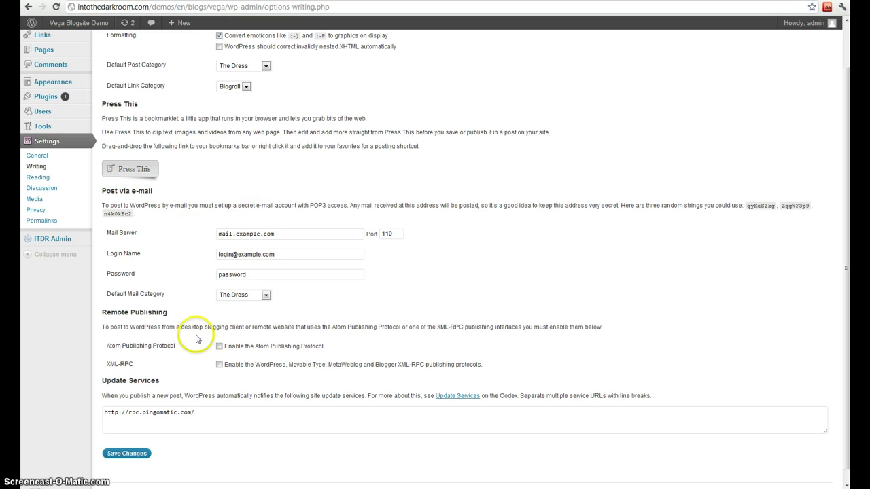
pyautogui.scroll(-1, 142, 395)
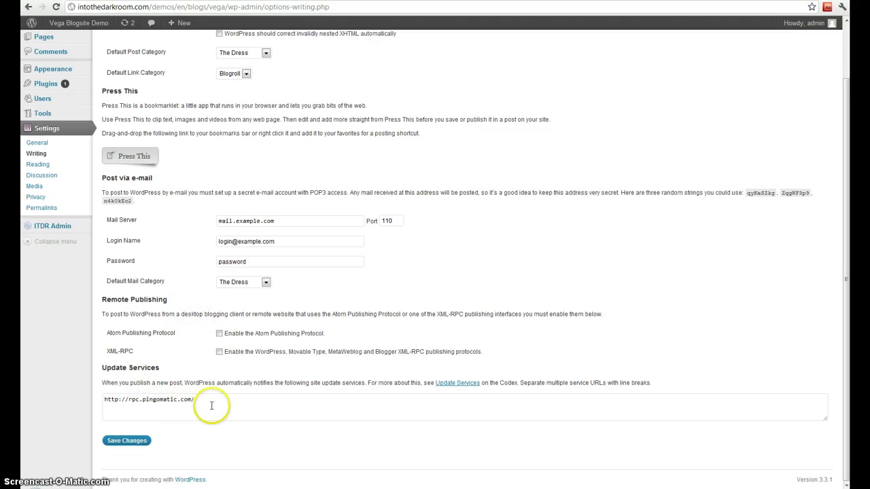
pyautogui.moveTo(213, 400); pyautogui.dragTo(102, 399)
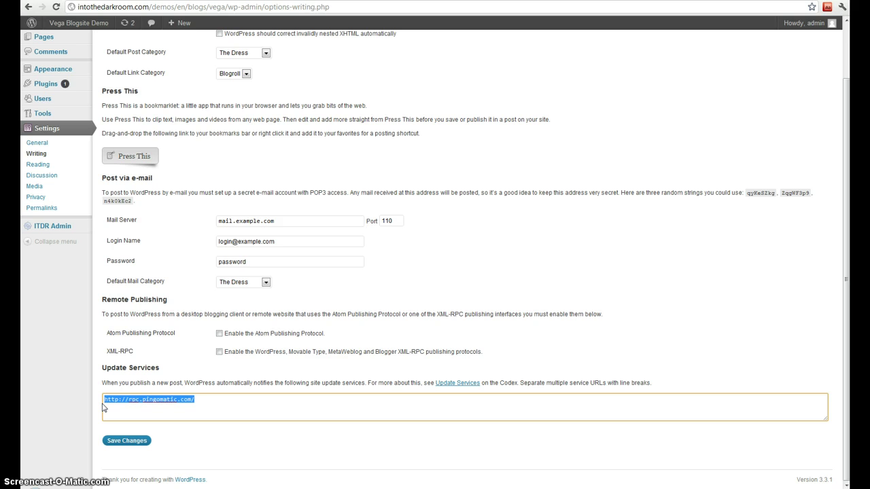
# Try Home as a static front page in Reading, revert to latest posts, then open Discussion settings.
pyautogui.click(38, 164)
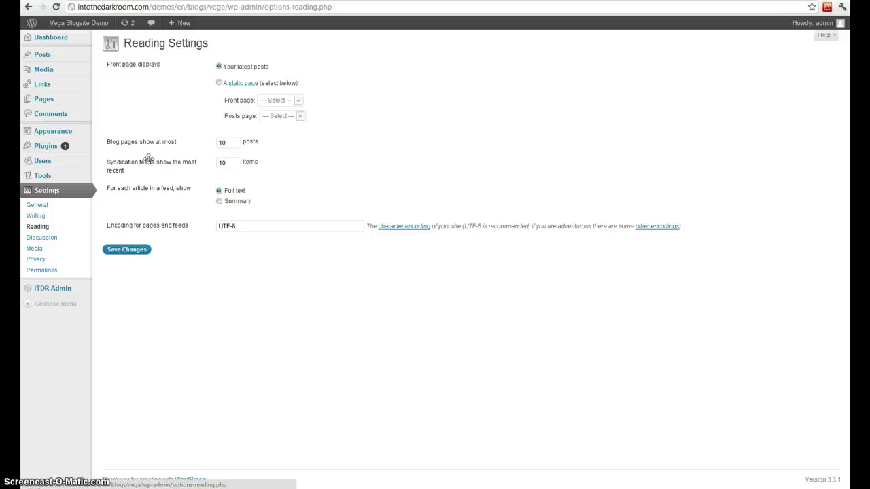
pyautogui.doubleClick(222, 142)
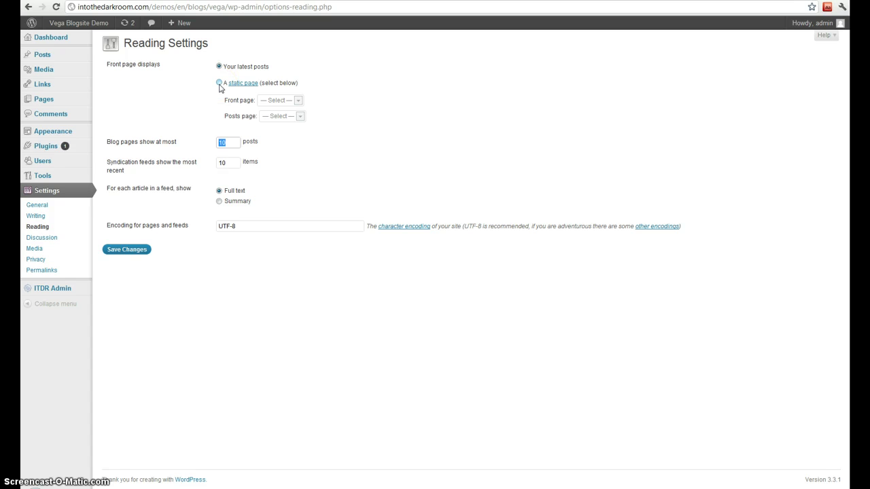
pyautogui.click(219, 84)
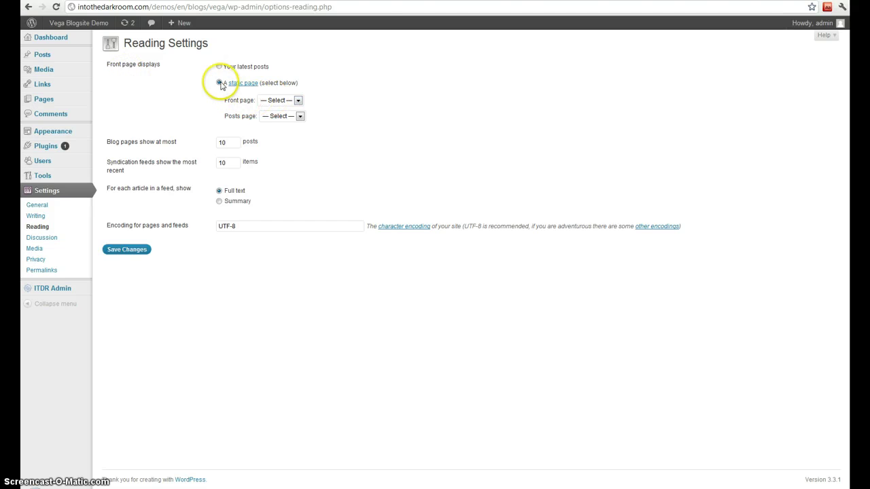
pyautogui.click(279, 100)
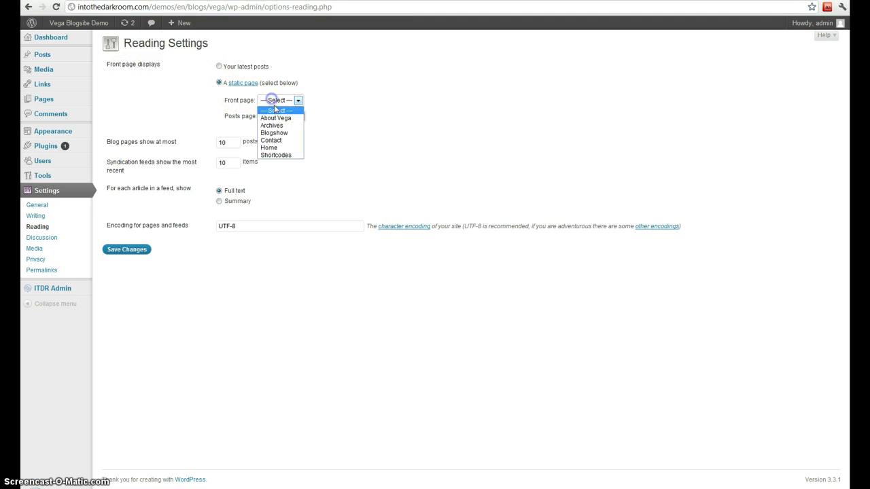
pyautogui.click(277, 148)
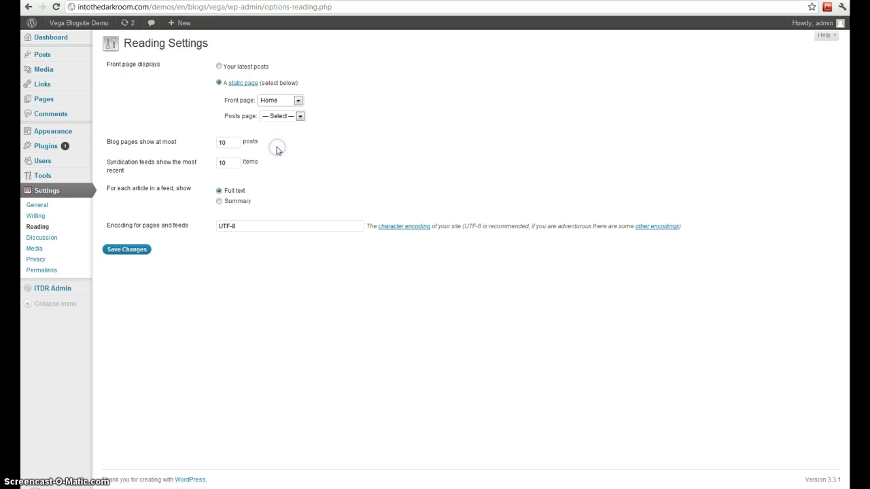
pyautogui.click(273, 115)
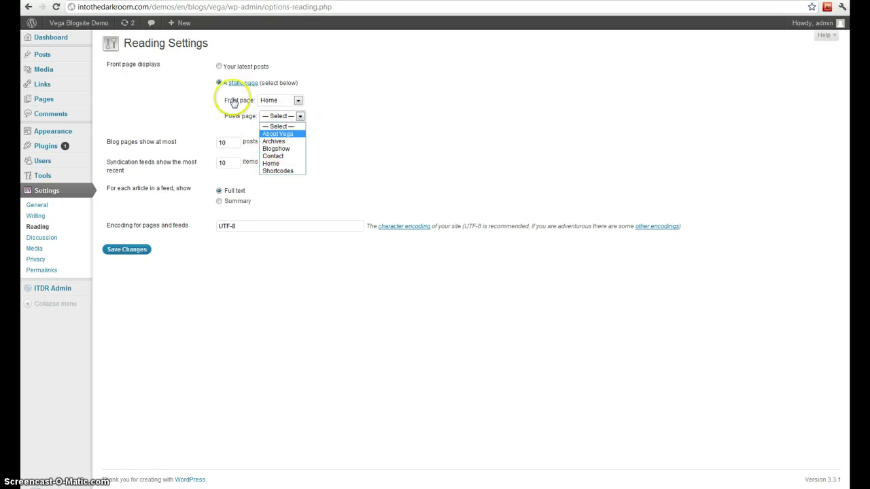
pyautogui.click(219, 66)
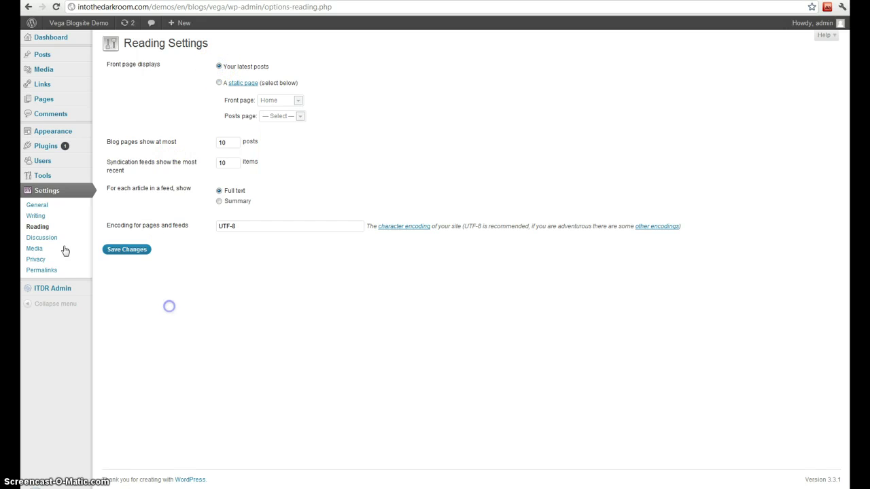
pyautogui.click(42, 238)
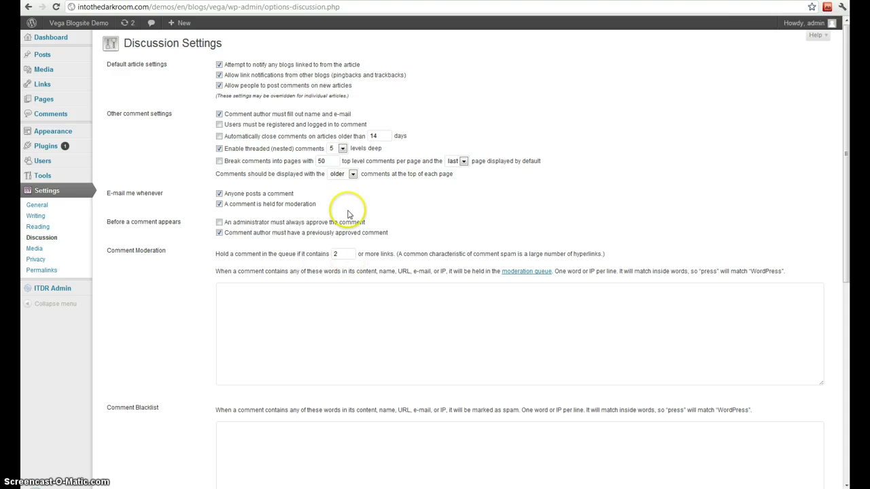
# Uncheck 'Allow people to post comments on new articles' and scroll through the avatar options.
pyautogui.click(219, 86)
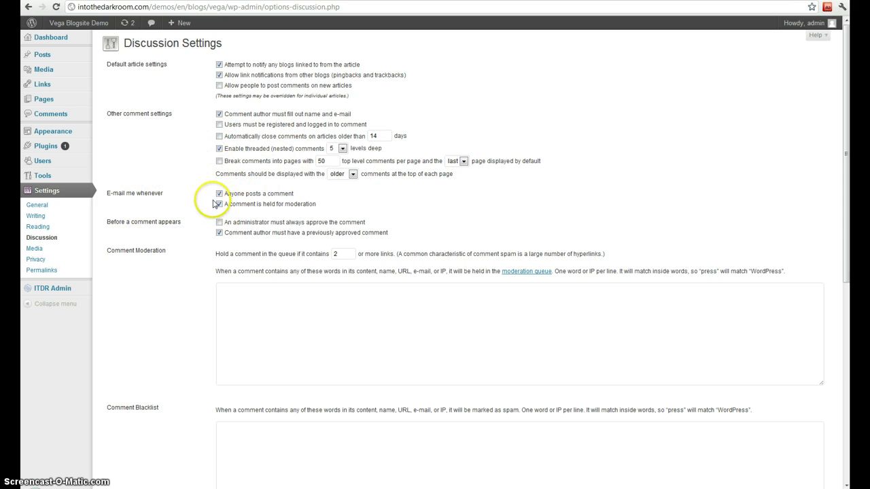
pyautogui.scroll(-3, 189, 235)
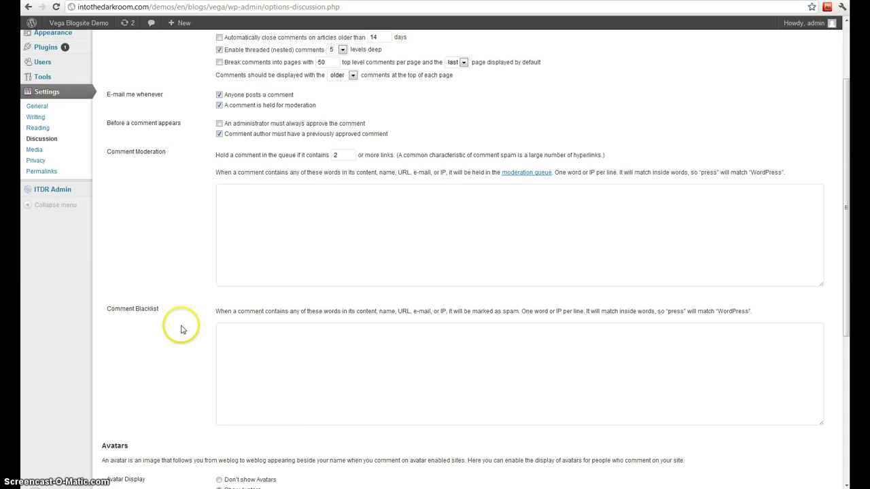
pyautogui.scroll(-6, 124, 326)
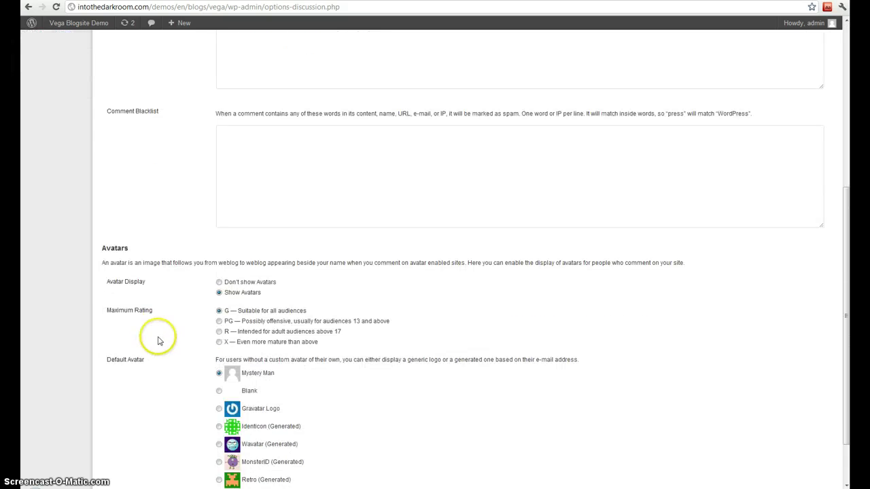
pyautogui.scroll(-2, 159, 343)
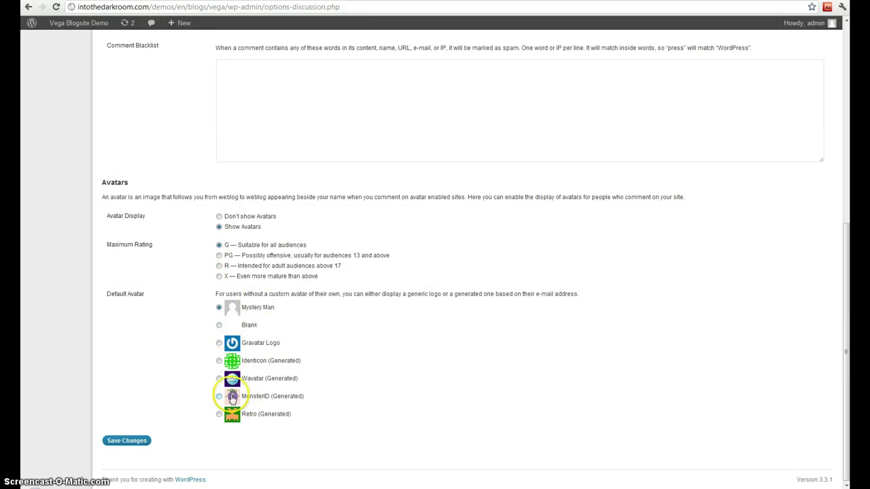
pyautogui.scroll(9, 165, 378)
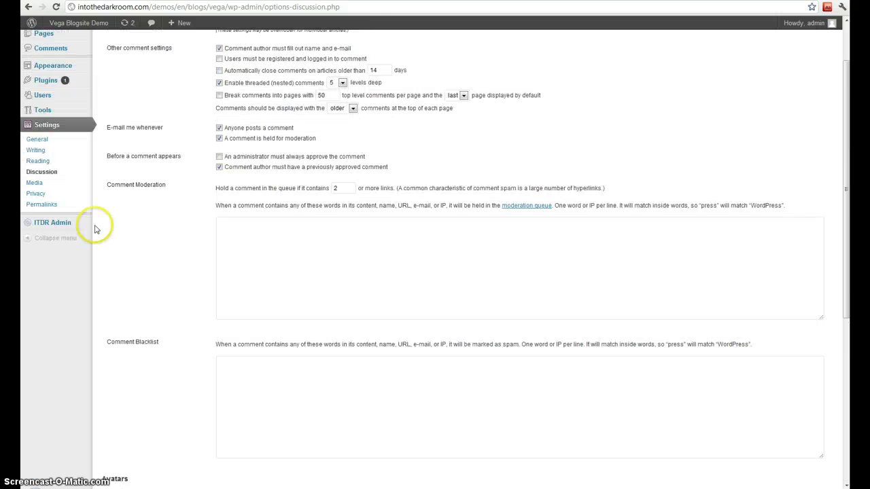
pyautogui.scroll(3, 41, 193)
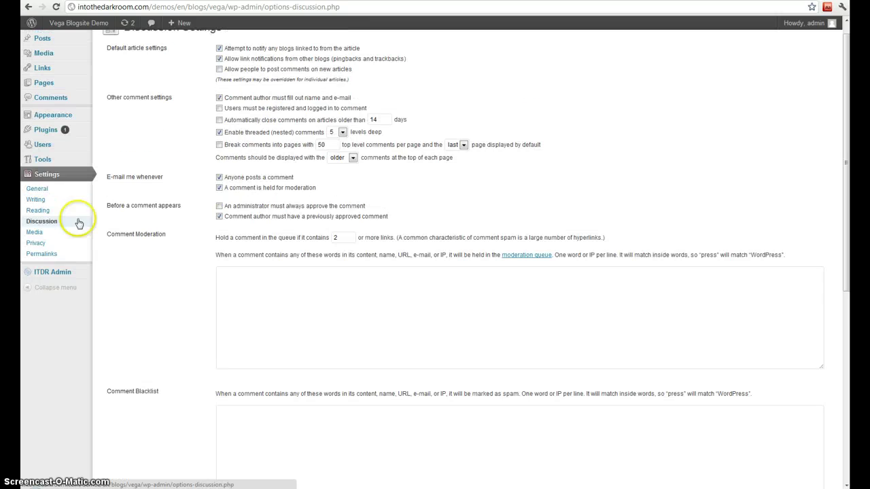
# Review the Media image sizes (large height 1024) and upload folder, then open Privacy settings.
pyautogui.click(34, 229)
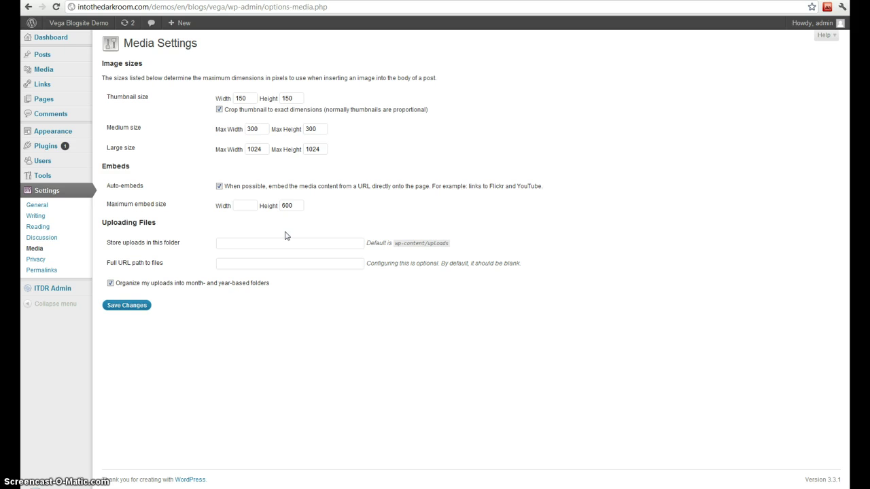
pyautogui.click(253, 129)
pyautogui.click(319, 128)
pyautogui.doubleClick(314, 148)
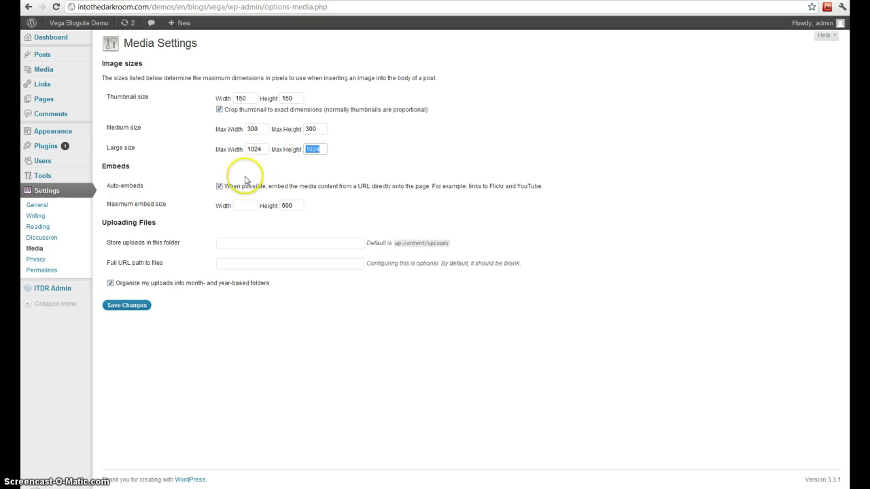
pyautogui.click(354, 243)
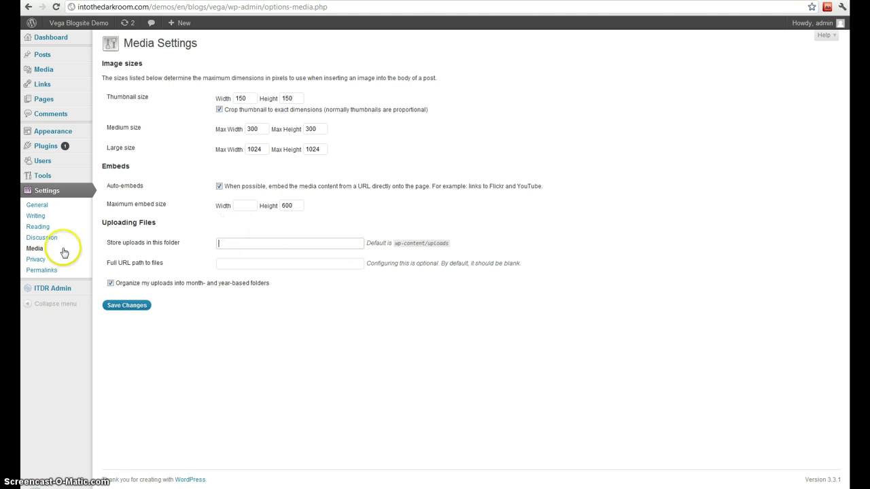
pyautogui.click(34, 261)
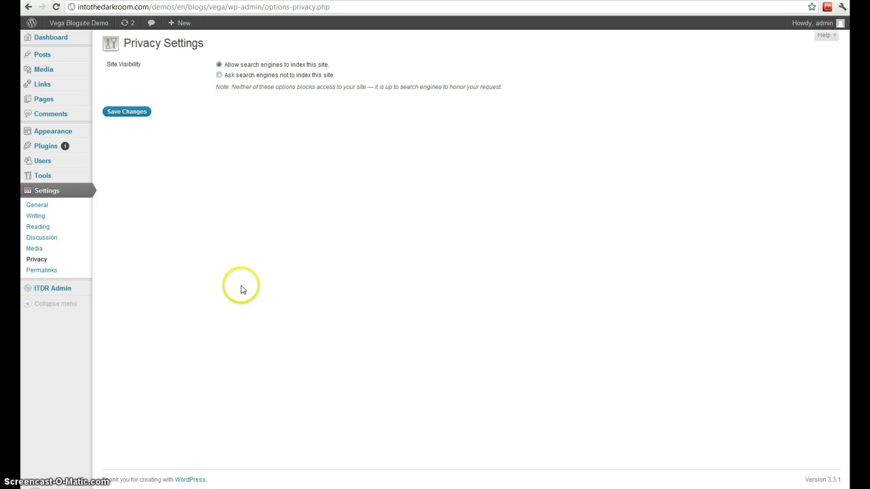
# Open Permalink settings and note the default query-style post address with its post number.
pyautogui.click(41, 270)
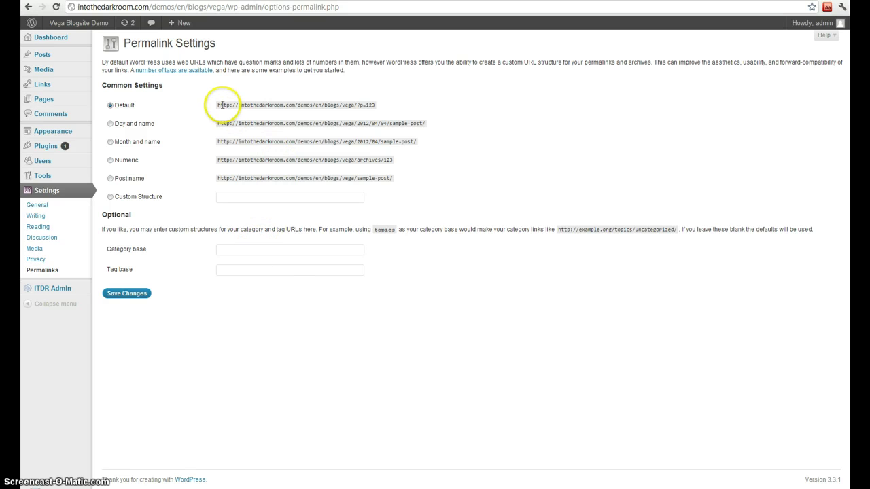
pyautogui.click(365, 105)
pyautogui.click(408, 116)
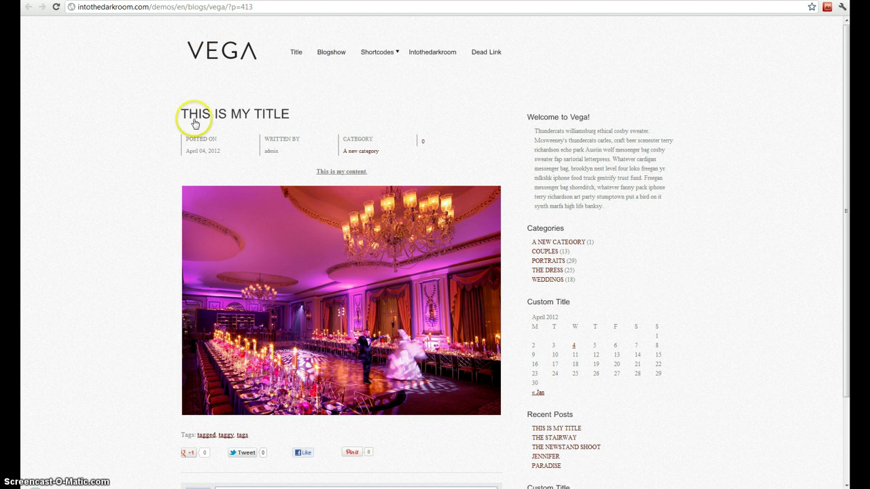
pyautogui.doubleClick(248, 7)
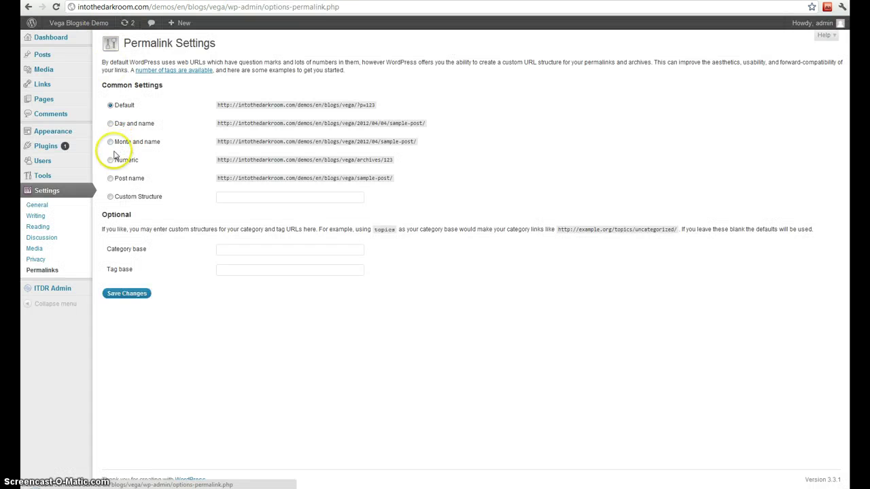
# Switch permalinks to Post name (/%postname%/), save, and check the post's title-based URL.
pyautogui.click(115, 179)
pyautogui.click(127, 293)
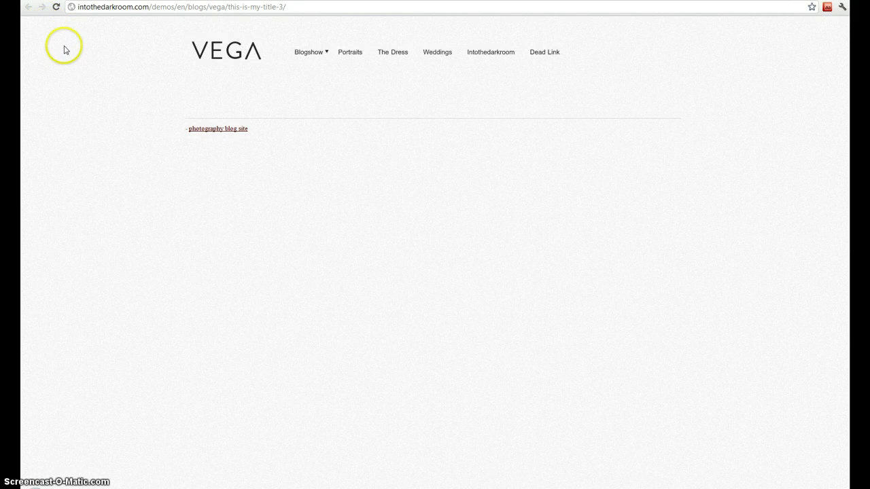
pyautogui.click(266, 6)
pyautogui.click(269, 6)
pyautogui.keyDown('shift'); pyautogui.click(230, 6); pyautogui.keyUp('shift')
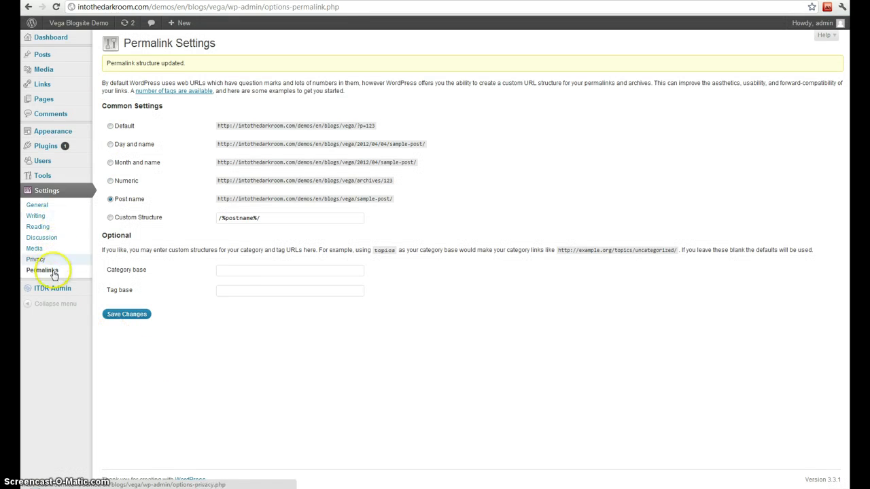
# Go to the ITDR Admin plugin page from the admin sidebar to load the Vega dashboard.
pyautogui.click(52, 288)
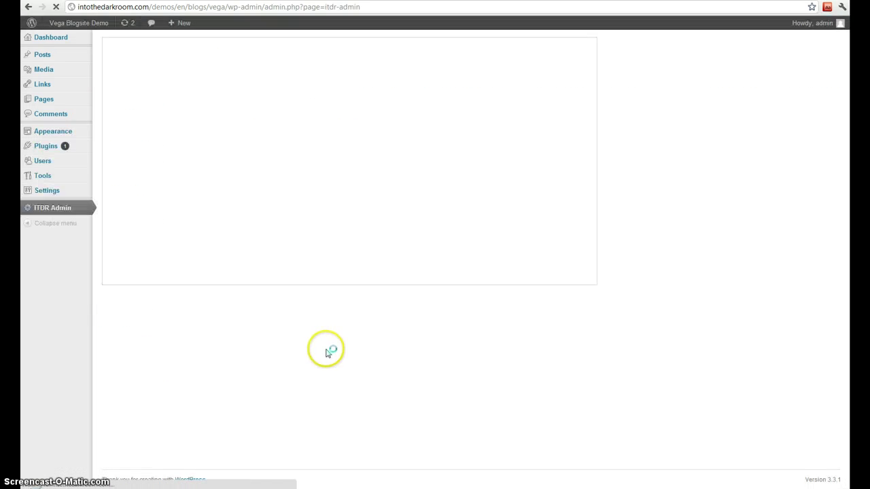